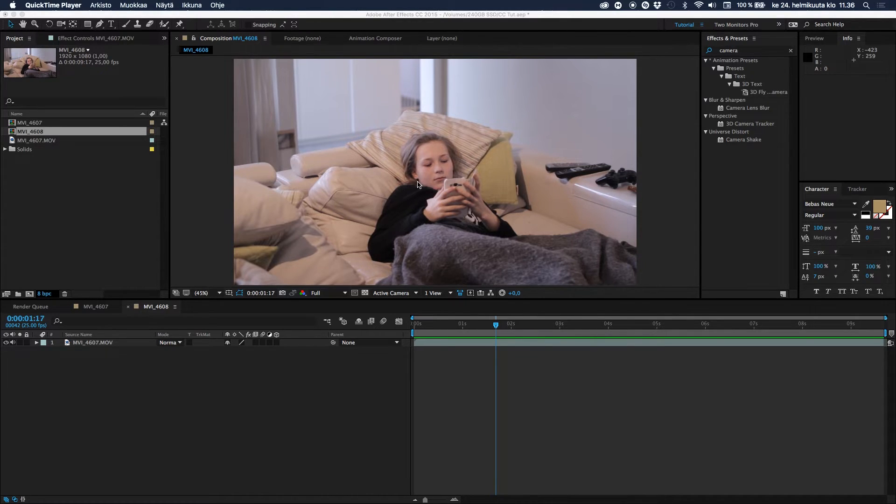
# - Rename the MVI_4607.MOV layer in the MVI_4608 composition to "Main"
pyautogui.click(370, 92)
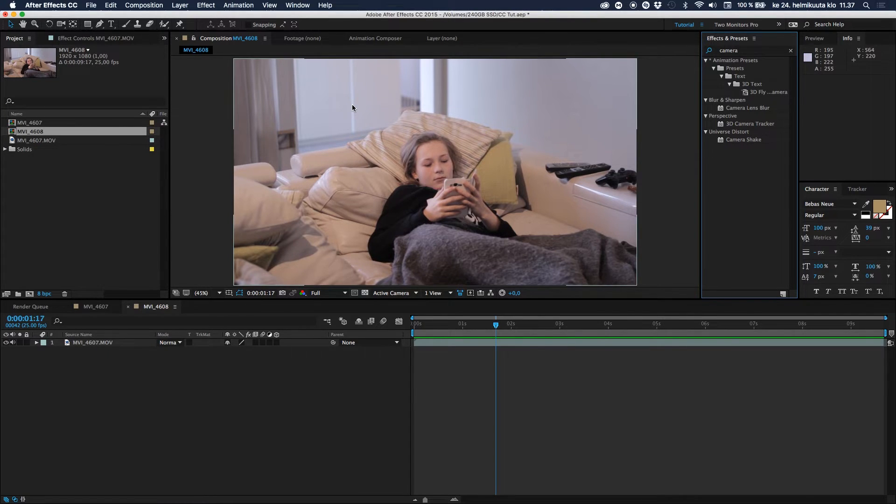
pyautogui.click(172, 363)
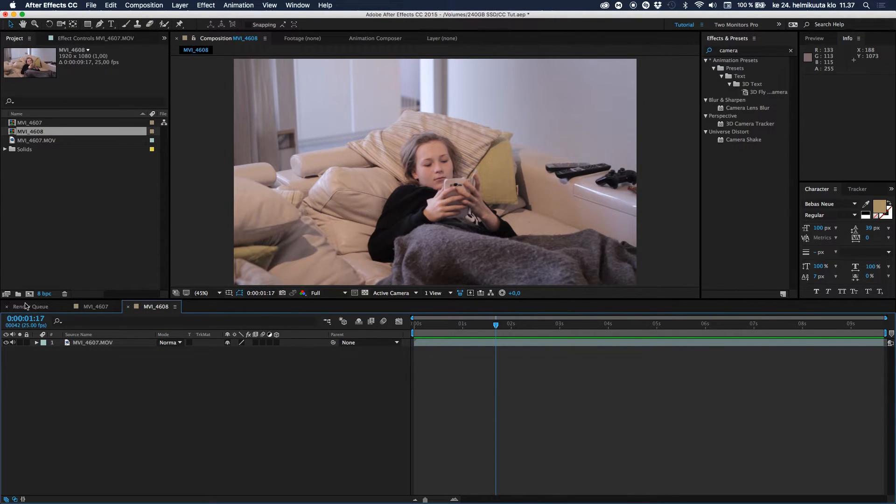
pyautogui.click(91, 345)
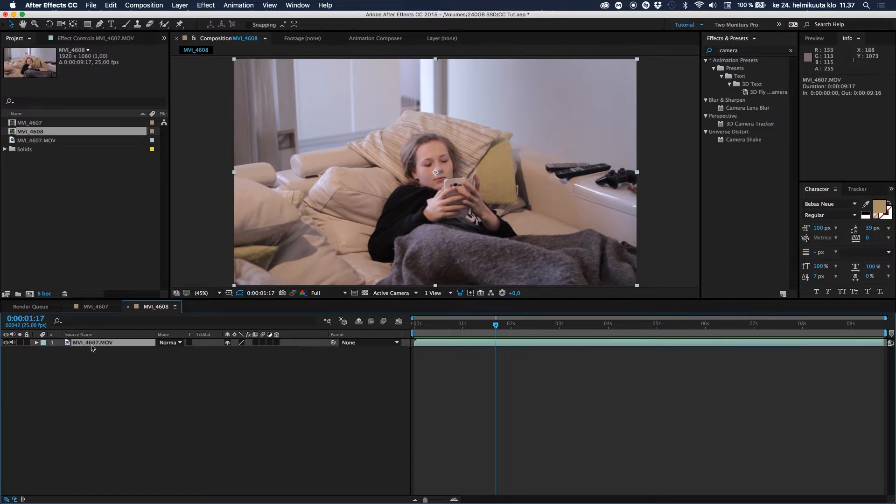
pyautogui.press('Return')
pyautogui.write('Main')
pyautogui.press('Return')
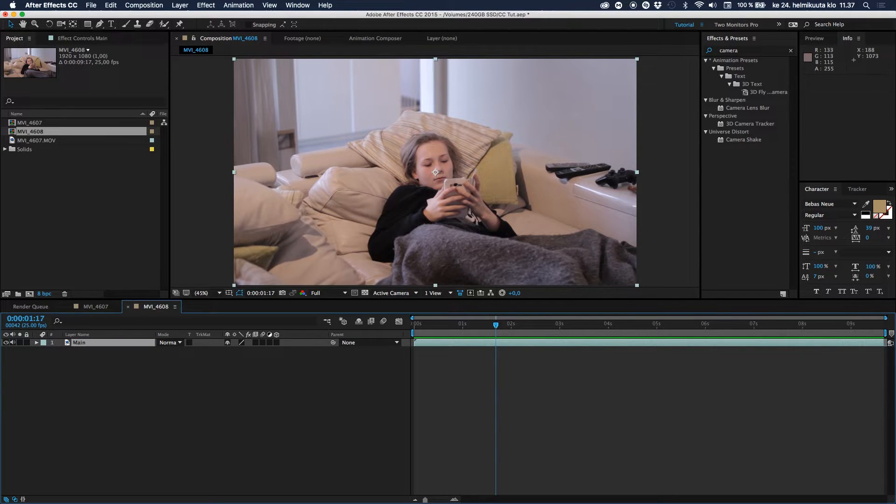
pyautogui.click(176, 464)
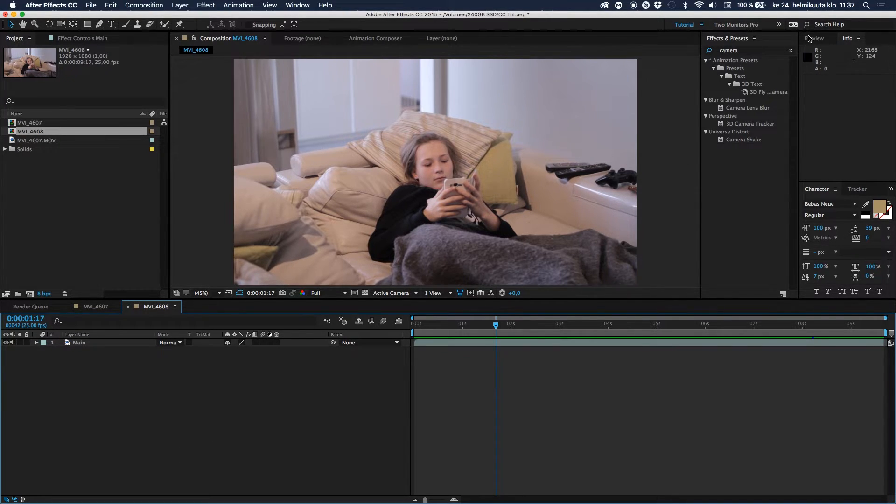
# - Search the effects for "looks" and apply the Magic Bullet Looks effect to the Main layer
pyautogui.click(761, 52)
pyautogui.doubleClick(761, 54)
pyautogui.write('looks')
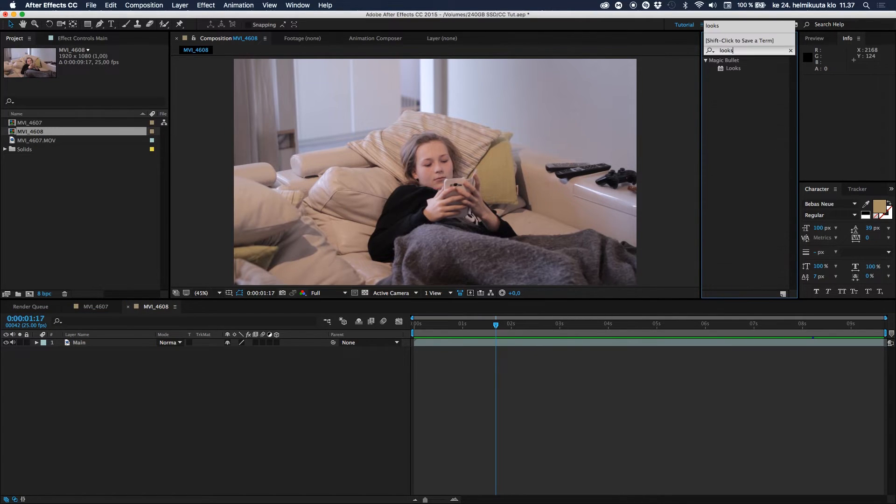
pyautogui.click(781, 110)
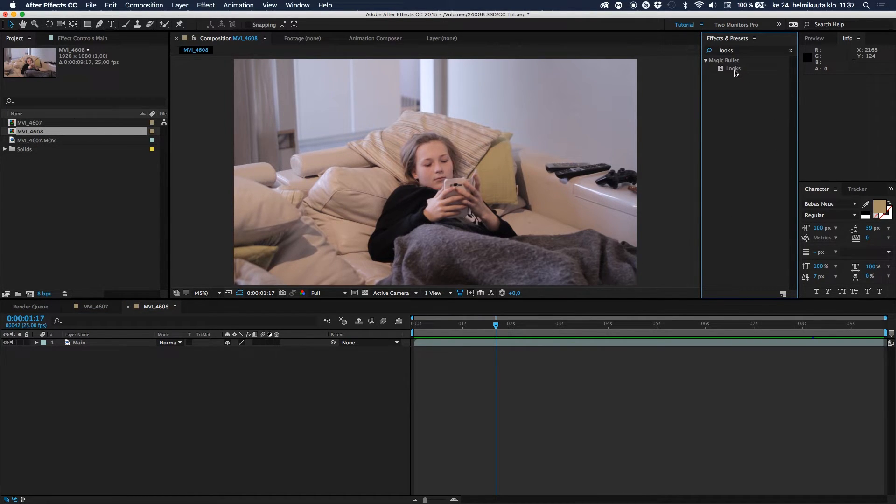
pyautogui.moveTo(734, 69); pyautogui.dragTo(83, 346)
pyautogui.click(114, 265)
pyautogui.click(133, 438)
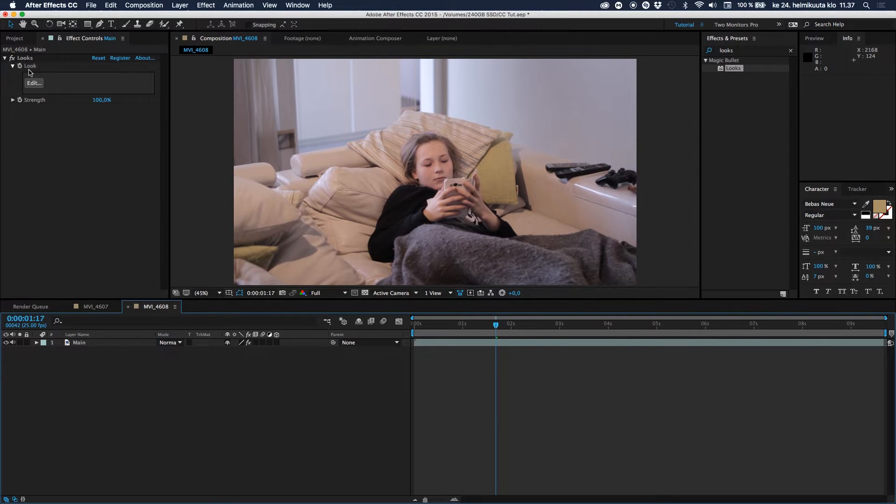
# - Open the Looks effect's editor and rescale the RGB Parade scope so its range tops out at 1.0
pyautogui.click(31, 82)
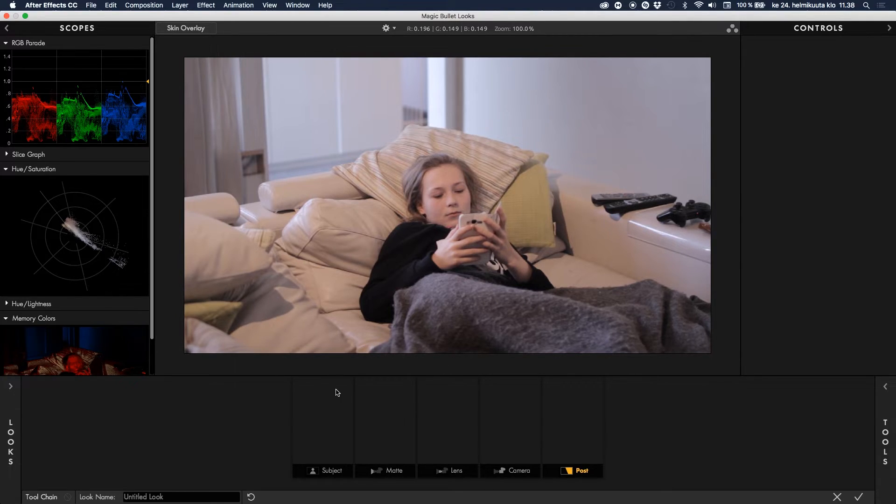
pyautogui.click(884, 388)
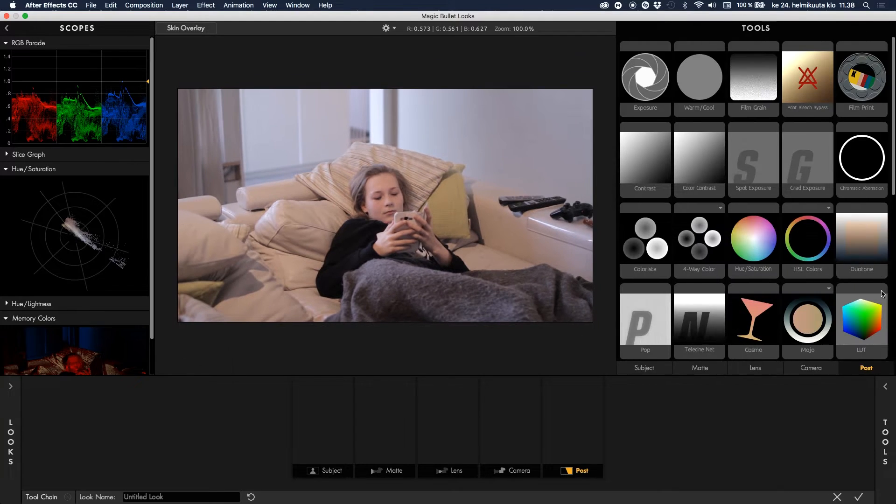
pyautogui.click(886, 388)
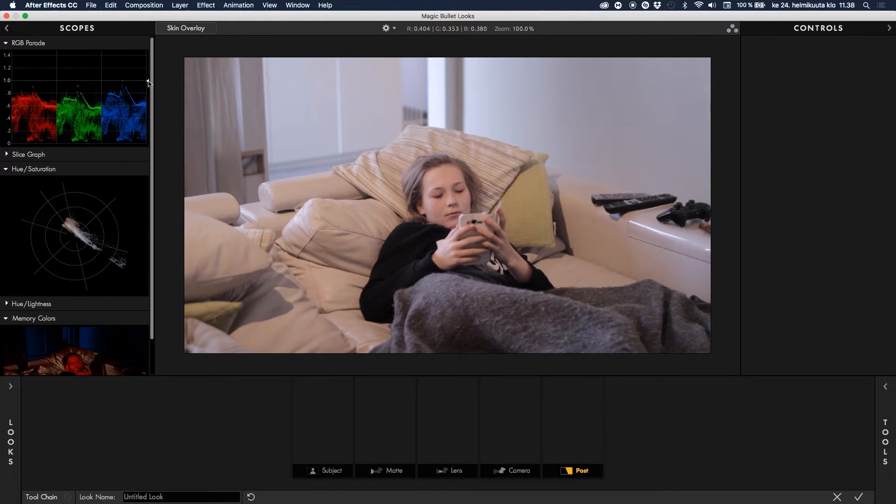
pyautogui.moveTo(149, 84); pyautogui.dragTo(149, 64)
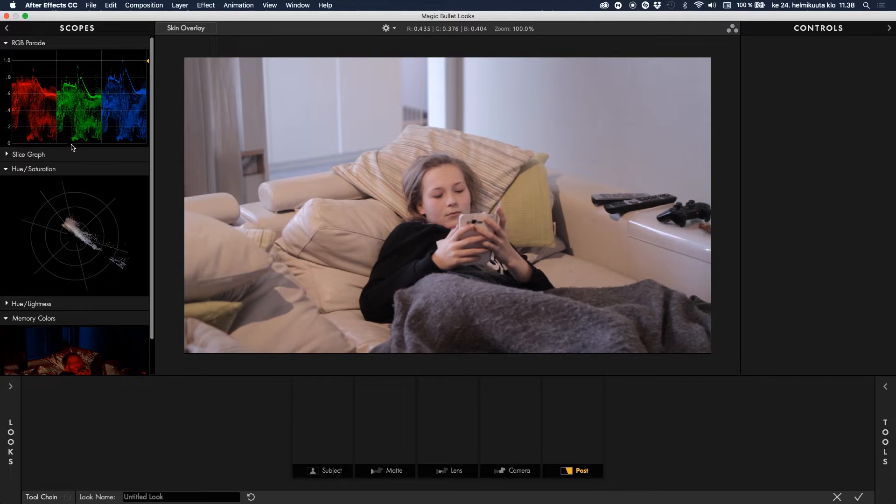
# - Add the 4-Way Color tool to the Subject stage of the tool chain
pyautogui.moveTo(894, 432)
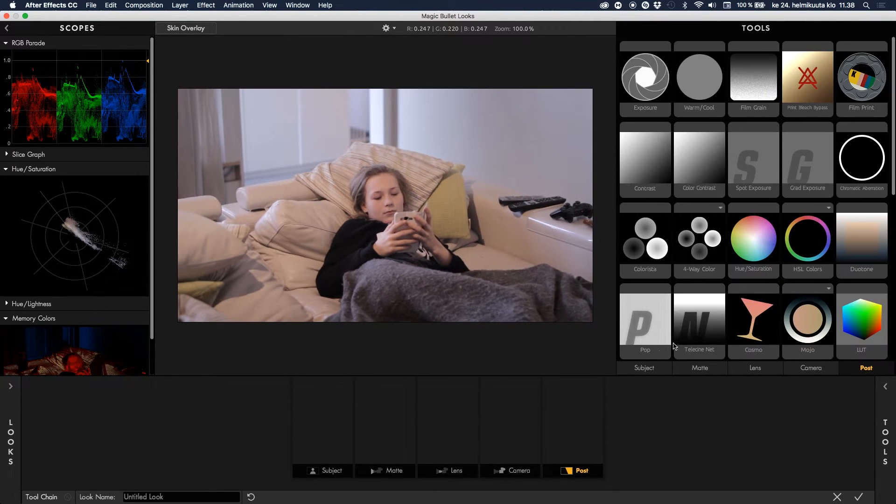
pyautogui.click(647, 368)
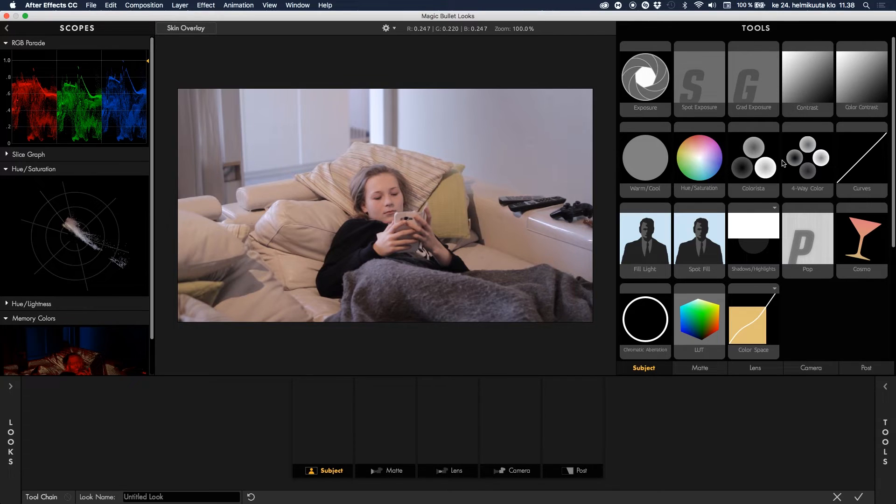
pyautogui.moveTo(811, 163); pyautogui.dragTo(322, 411)
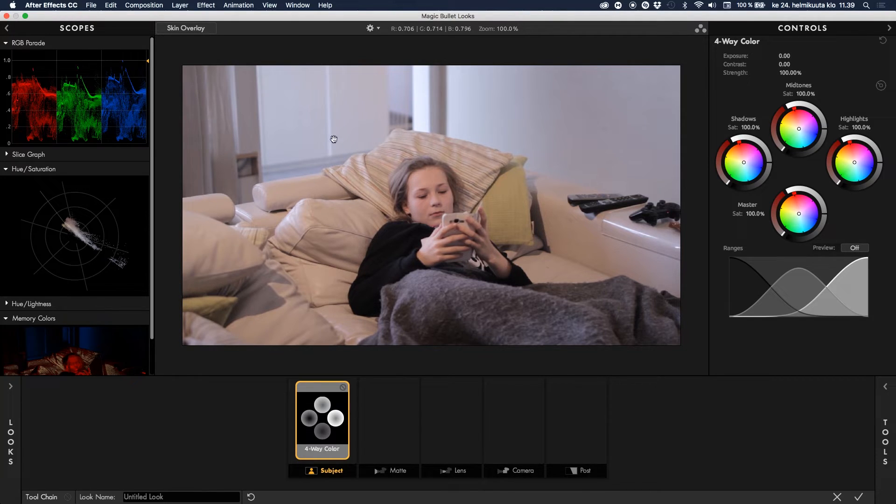
# - Darken the shadows slightly, brighten the highlights and lower the midtones a little in 4-Way Color, comparing the picture with the tool off and on
pyautogui.moveTo(767, 163); pyautogui.dragTo(769, 165)
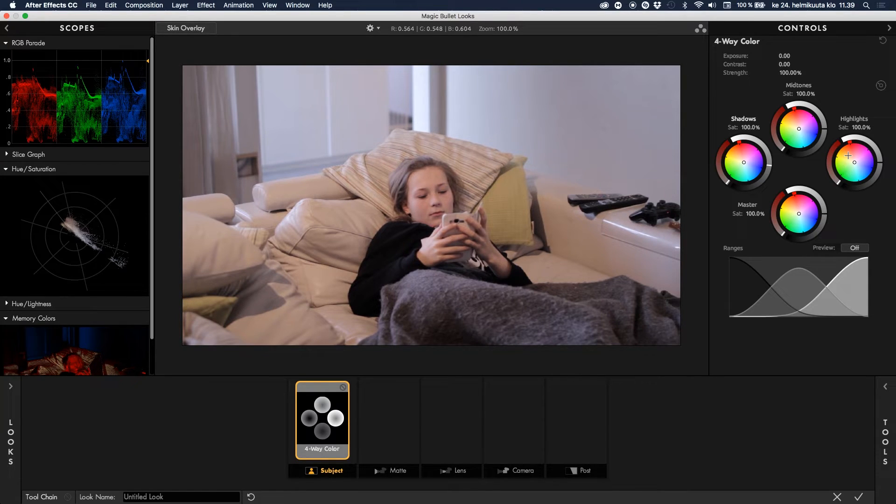
pyautogui.moveTo(881, 166); pyautogui.dragTo(881, 161)
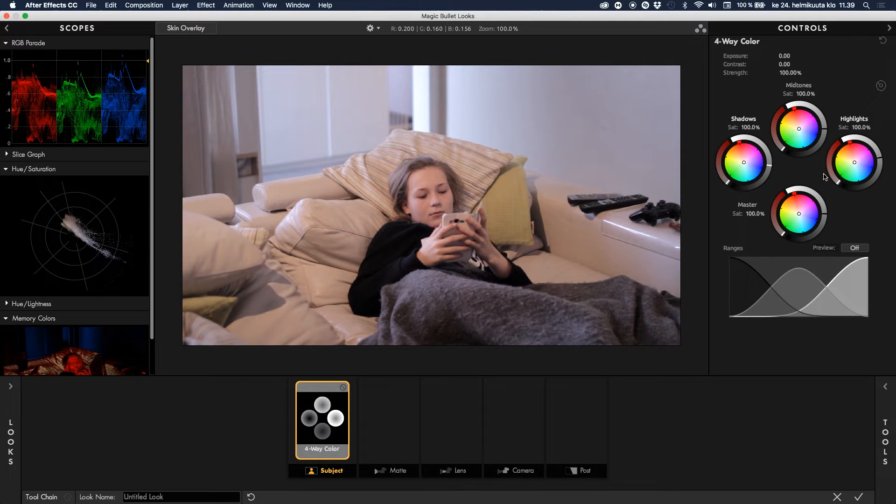
pyautogui.moveTo(826, 128); pyautogui.dragTo(825, 130)
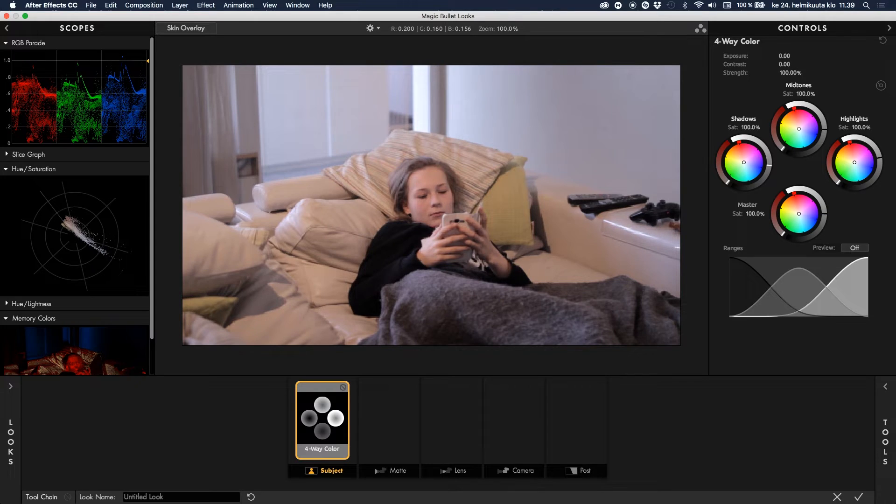
pyautogui.click(344, 387)
pyautogui.click(344, 387)
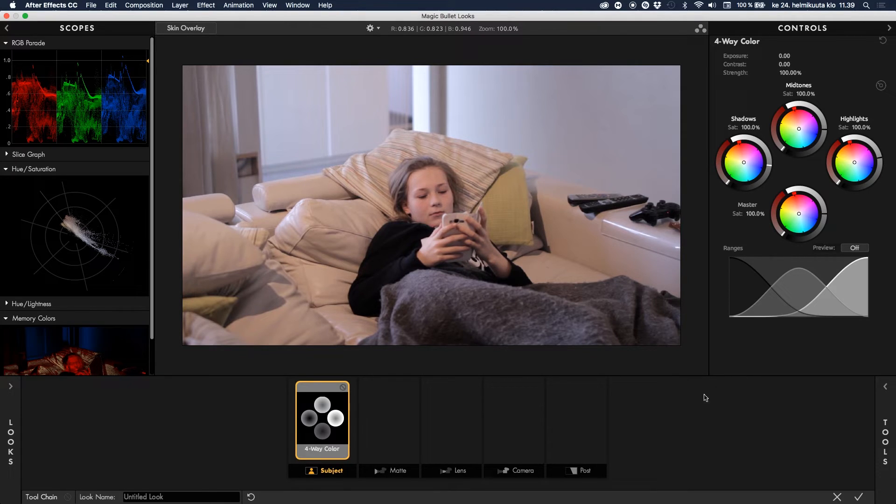
# - Add the HSL Colors tool to the Post stage of the tool chain
pyautogui.moveTo(895, 450)
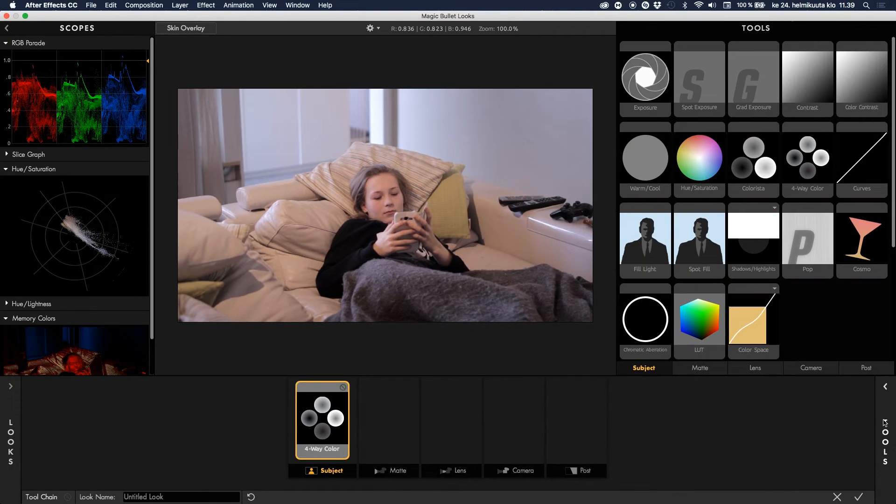
pyautogui.click(869, 369)
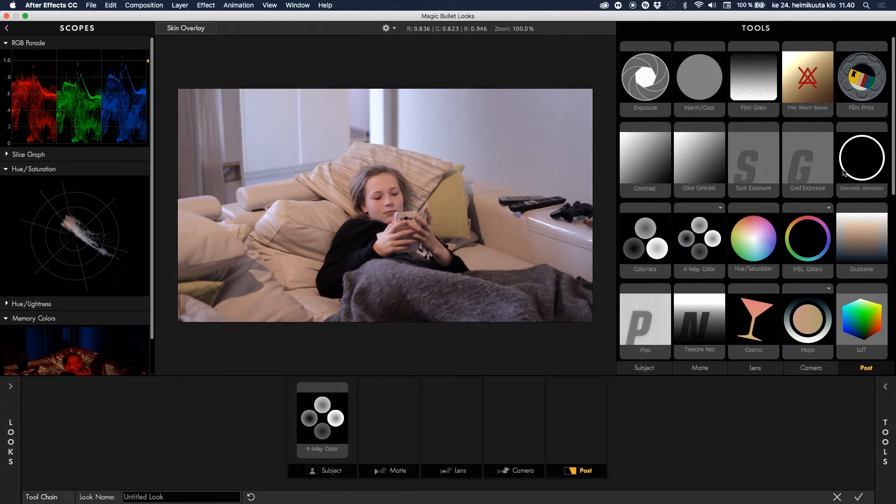
pyautogui.scroll(-1, 844, 173)
pyautogui.moveTo(808, 220); pyautogui.dragTo(579, 417)
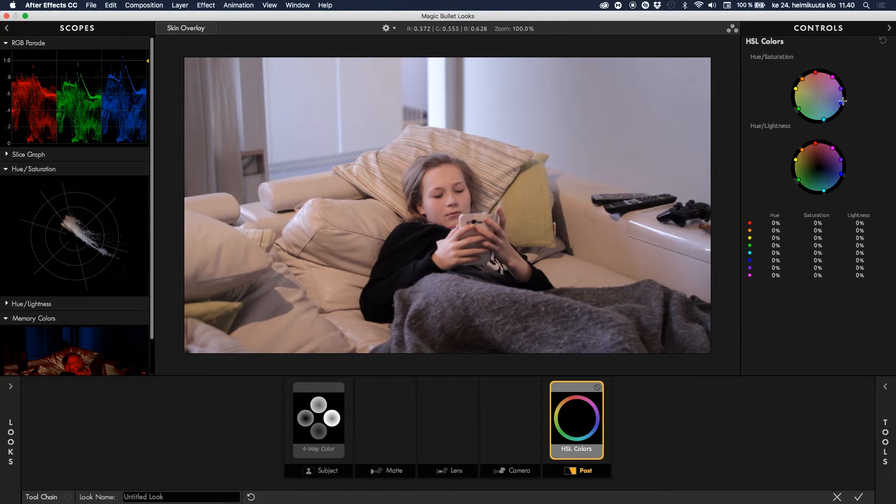
# - Set HSL Colors hue/saturation to -26.5/-96.3% for blue, -42.4/-68.3% for orange, +18.4/-60.5% for magenta and +4.7/-37.3% for green, comparing before and after
pyautogui.moveTo(842, 103); pyautogui.dragTo(821, 97)
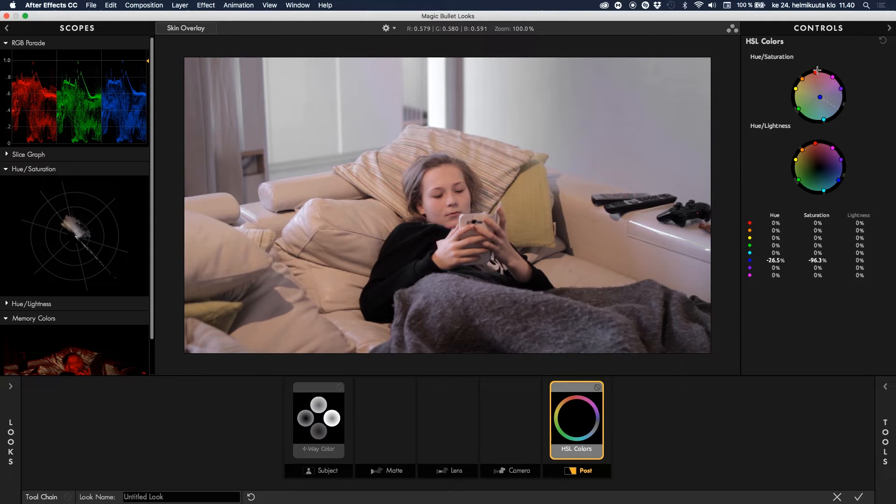
pyautogui.moveTo(803, 79); pyautogui.dragTo(815, 89)
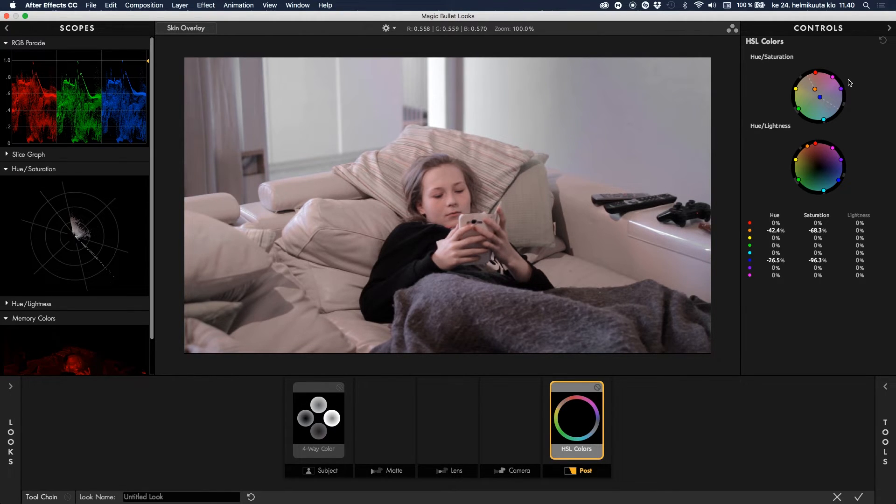
pyautogui.moveTo(832, 77); pyautogui.dragTo(823, 88)
pyautogui.moveTo(799, 108); pyautogui.dragTo(806, 105)
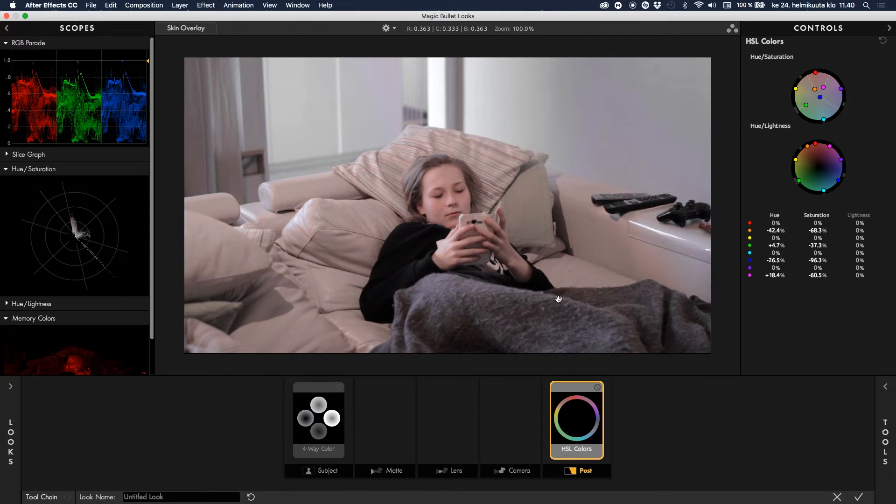
pyautogui.click(597, 388)
pyautogui.click(597, 388)
pyautogui.click(597, 387)
pyautogui.click(598, 388)
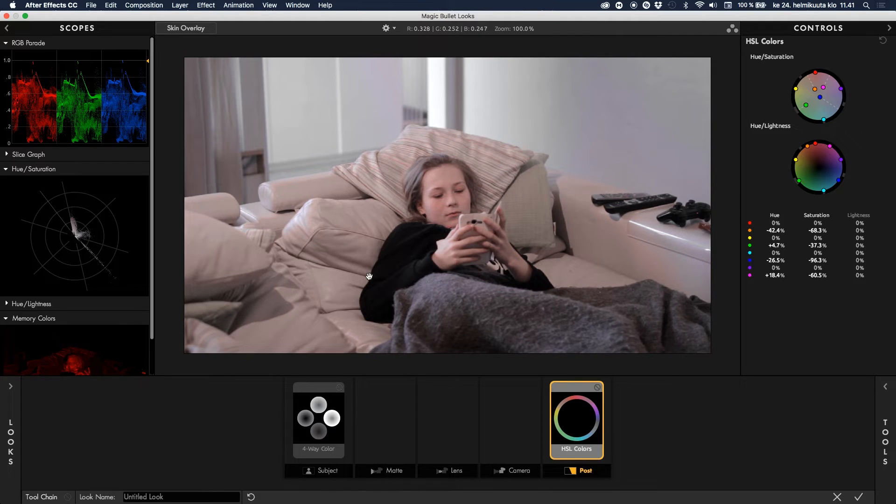
# - Add the Curves tool to the Subject stage after 4-Way Color
pyautogui.click(322, 405)
pyautogui.click(886, 432)
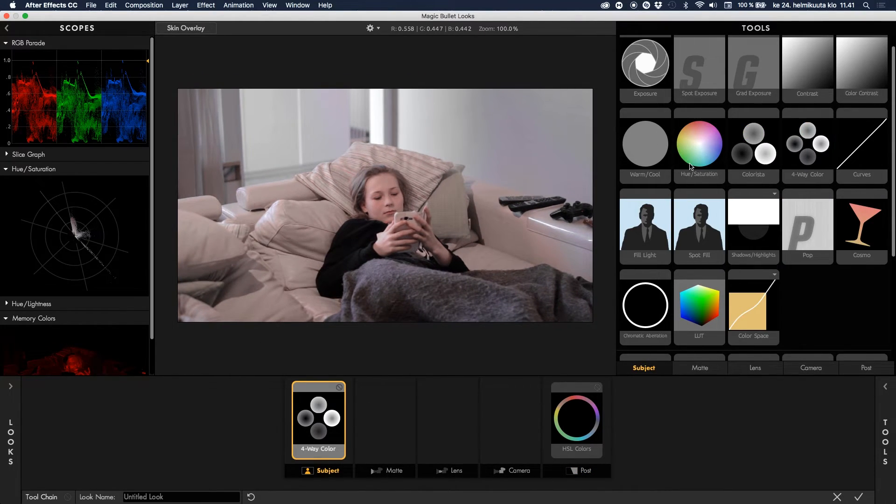
pyautogui.scroll(1, 691, 165)
pyautogui.scroll(1, 692, 167)
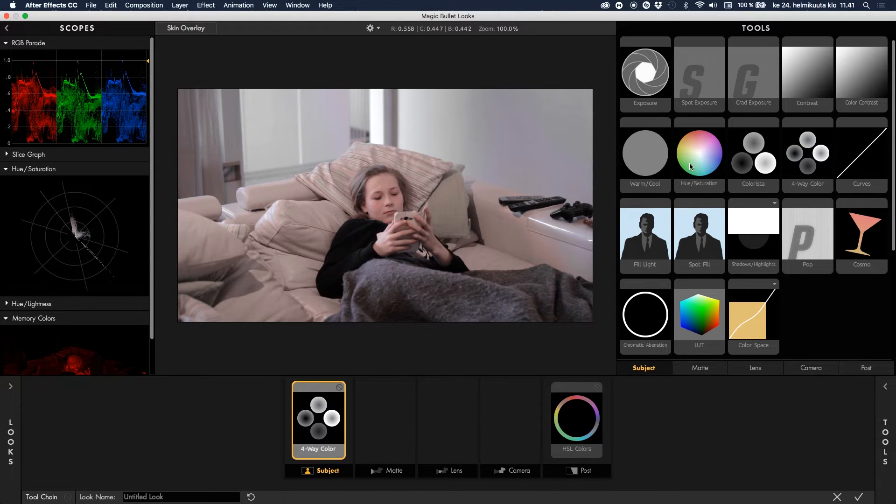
pyautogui.click(869, 156)
pyautogui.doubleClick(870, 158)
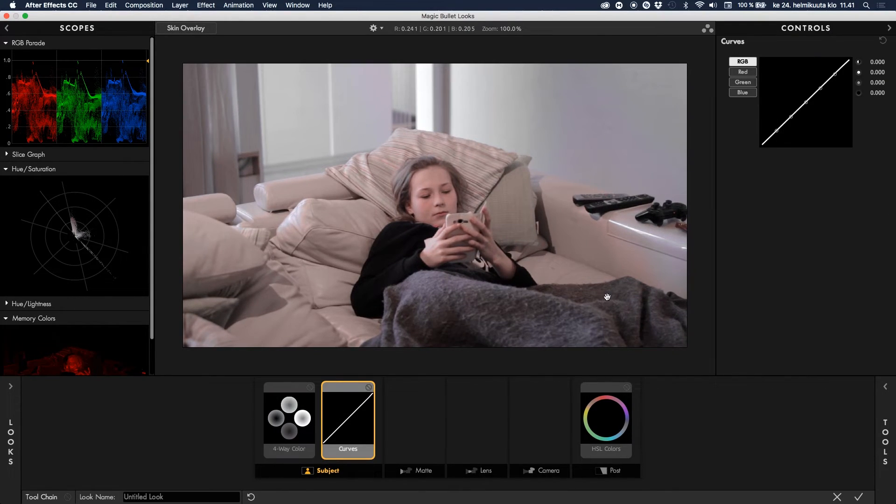
# - Set the RGB curve's contrast to -0.060, highlights to +0.200 and shadows to -0.080
pyautogui.moveTo(879, 64)
pyautogui.mouseDown()
pyautogui.moveTo(852, 64)
pyautogui.moveTo(873, 64)
pyautogui.mouseUp()
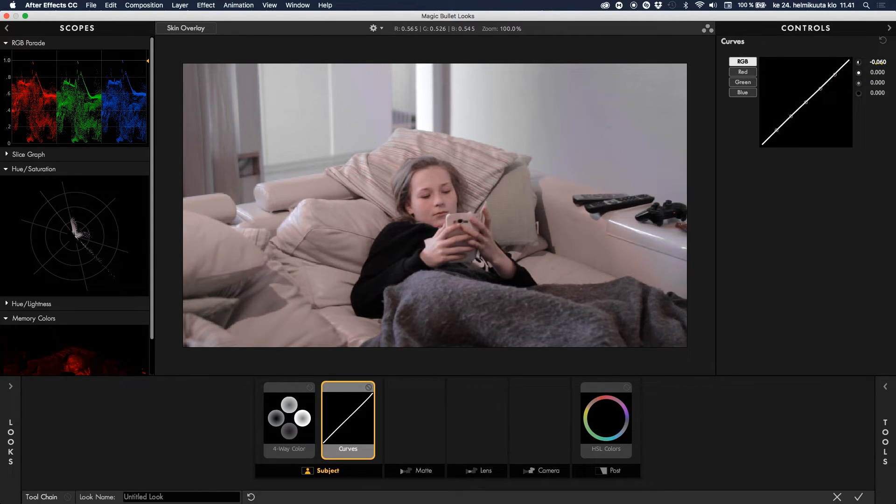
pyautogui.moveTo(877, 72); pyautogui.dragTo(876, 93)
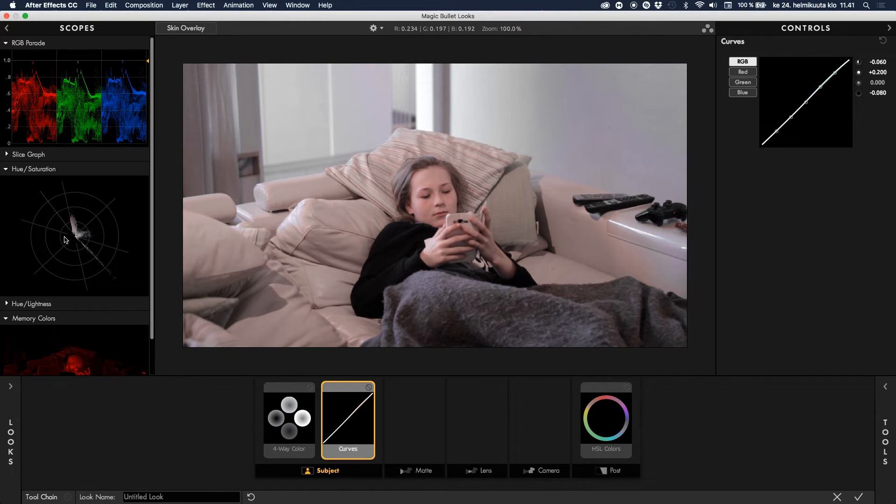
pyautogui.scroll(-3, 78, 225)
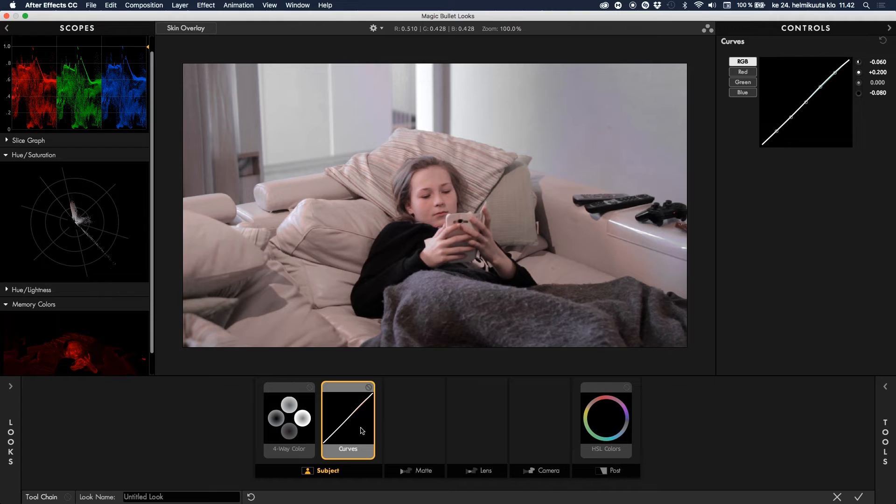
# - Tint the 4-Way Color shadows slightly toward orange and nudge the midtones slightly toward red
pyautogui.click(312, 419)
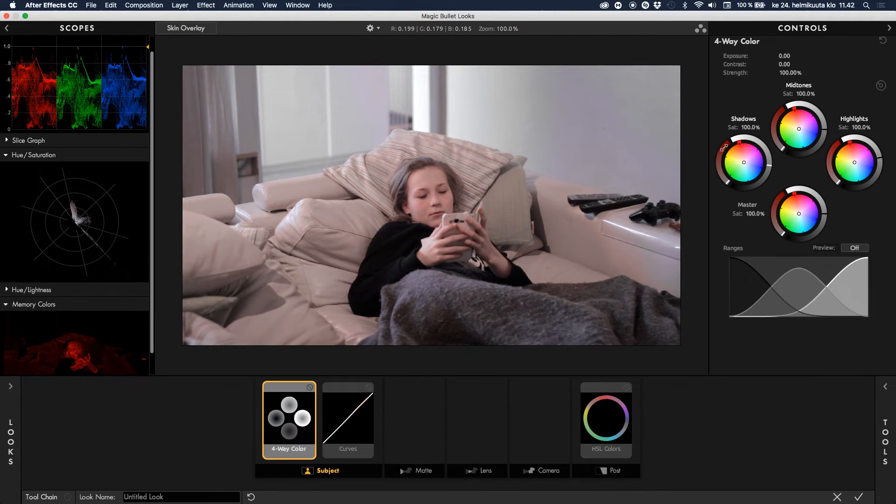
pyautogui.moveTo(745, 161); pyautogui.dragTo(742, 159)
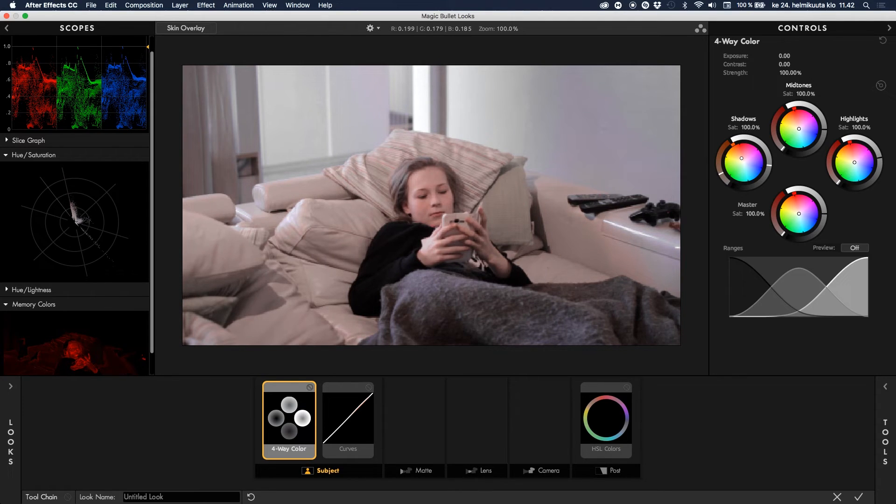
pyautogui.moveTo(800, 129)
pyautogui.mouseDown()
pyautogui.moveTo(799, 119)
pyautogui.moveTo(799, 127)
pyautogui.mouseUp()
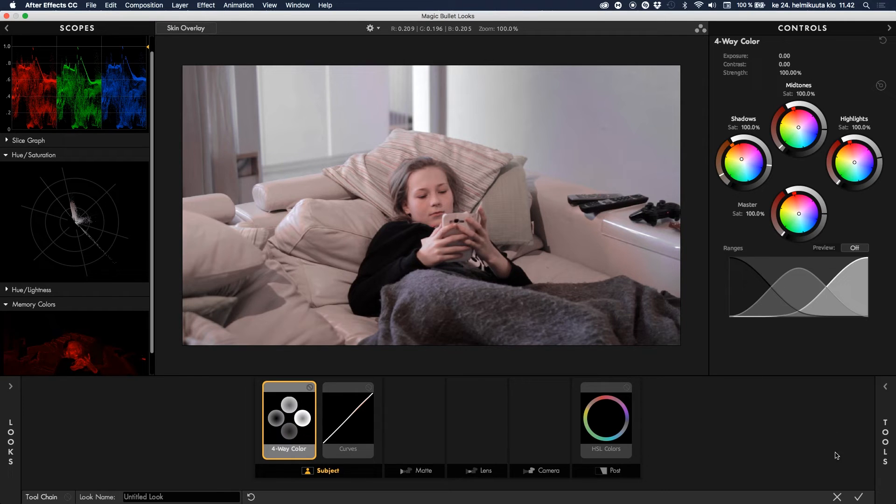
# - Apply the edited look and compare the footage with the Looks effect switched off and on
pyautogui.click(859, 497)
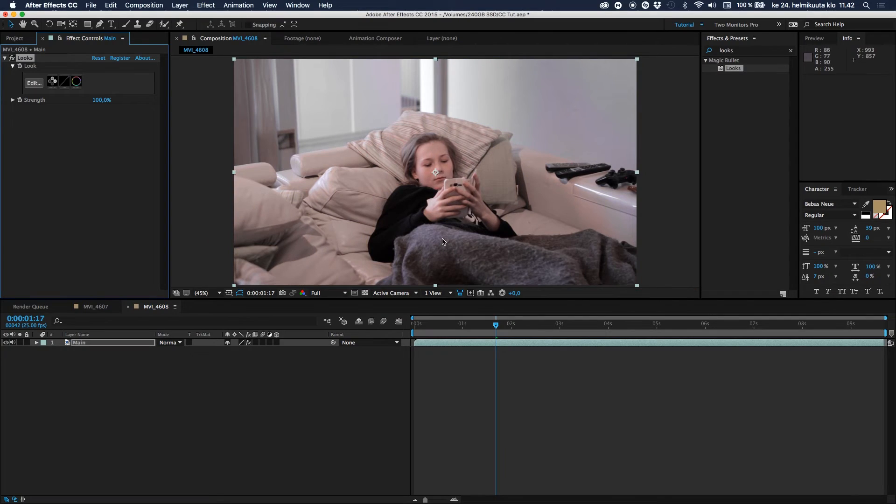
pyautogui.click(11, 59)
pyautogui.click(12, 59)
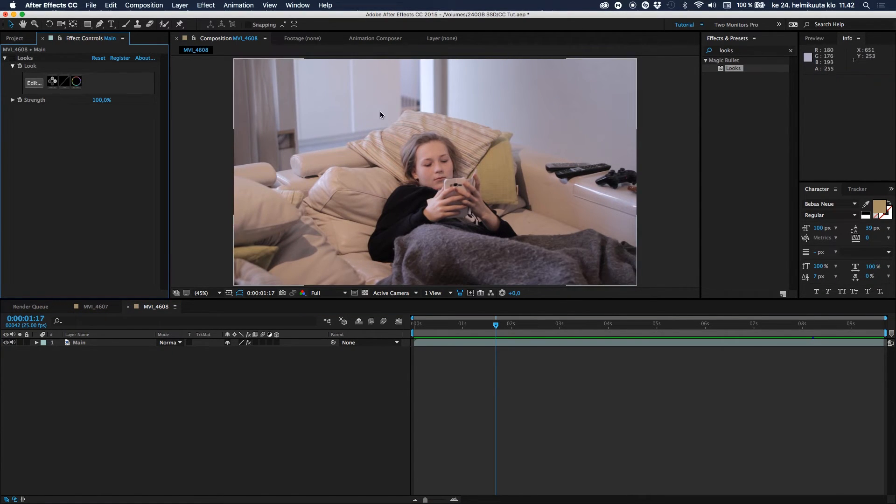
pyautogui.click(11, 59)
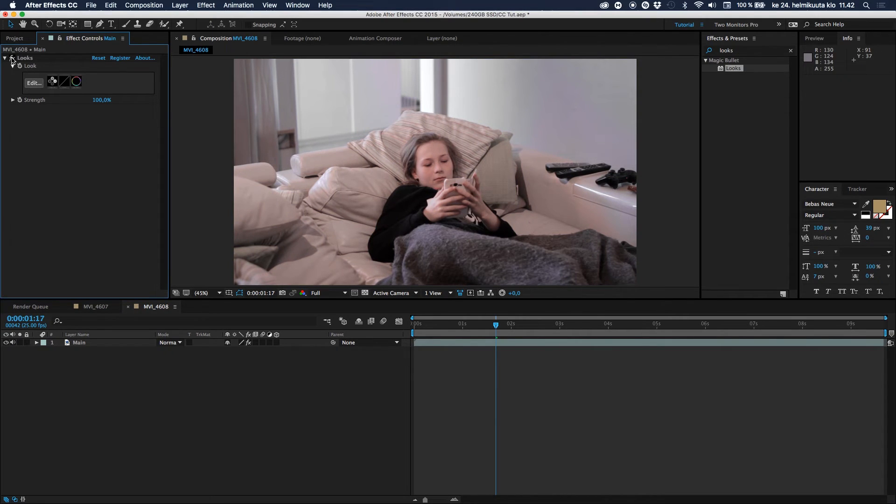
pyautogui.click(214, 420)
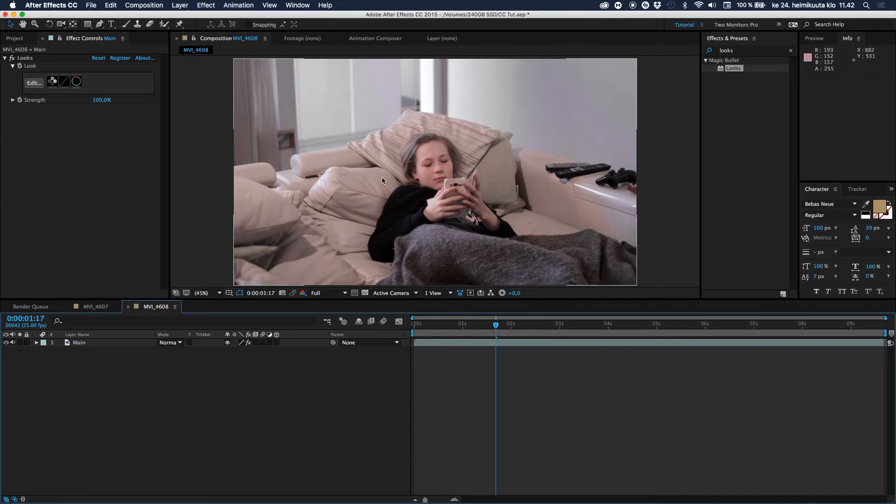
# - Duplicate the Main layer and activate the Pen tool for masking the copy
pyautogui.click(87, 343)
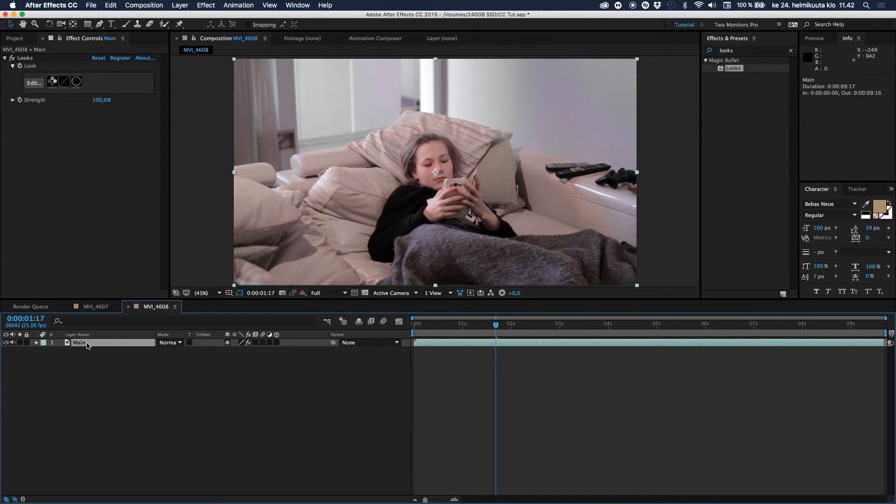
pyautogui.hotkey('ctrl', 'd')
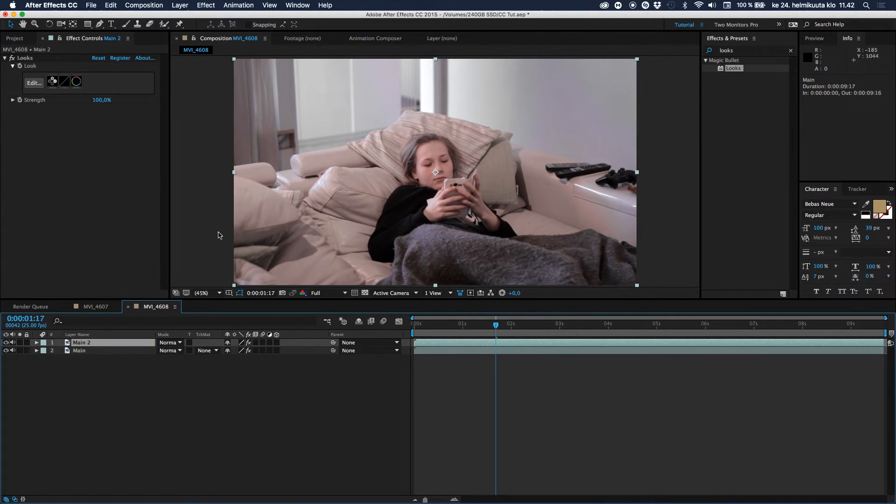
pyautogui.click(101, 25)
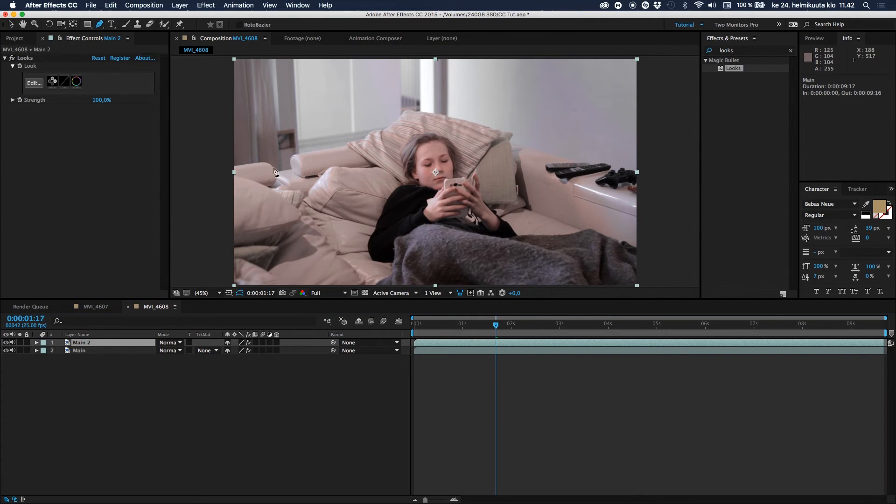
# - Start a mask on Main 2 at the frame's left edge, tracing the tops of the couch's rolled armrests
pyautogui.press('.')
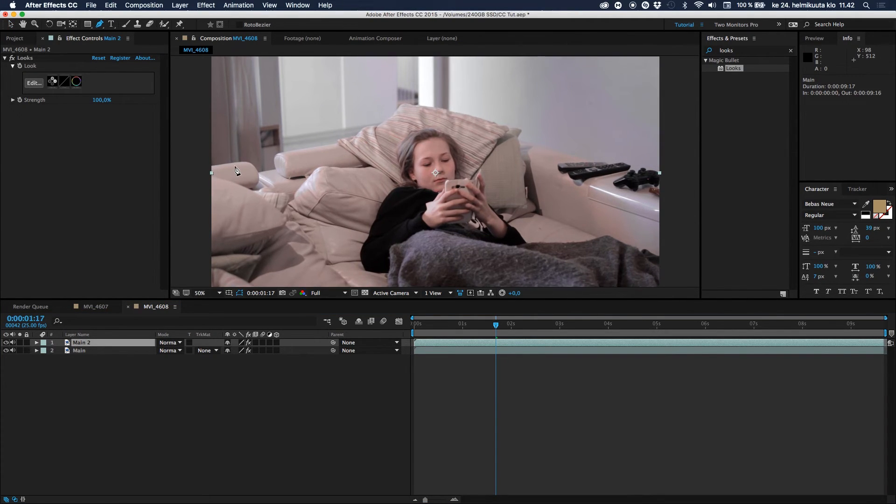
pyautogui.press('h')
pyautogui.moveTo(243, 172); pyautogui.dragTo(298, 180)
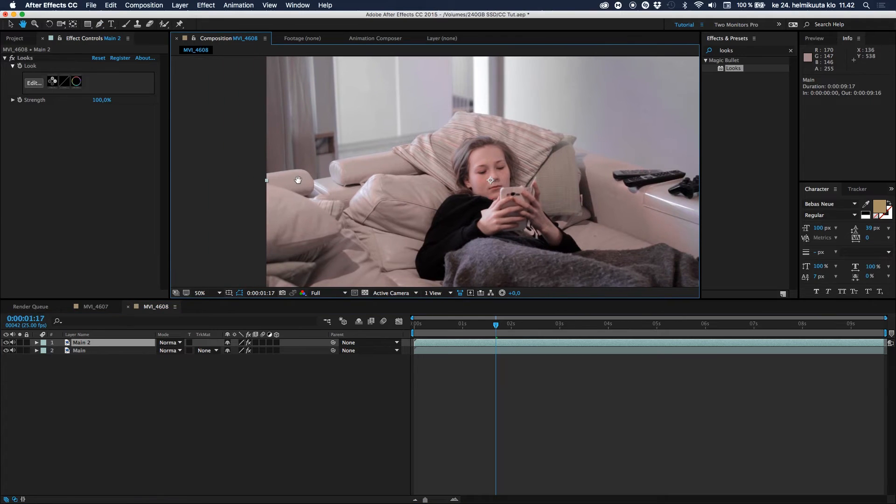
pyautogui.moveTo(403, 173); pyautogui.dragTo(356, 142)
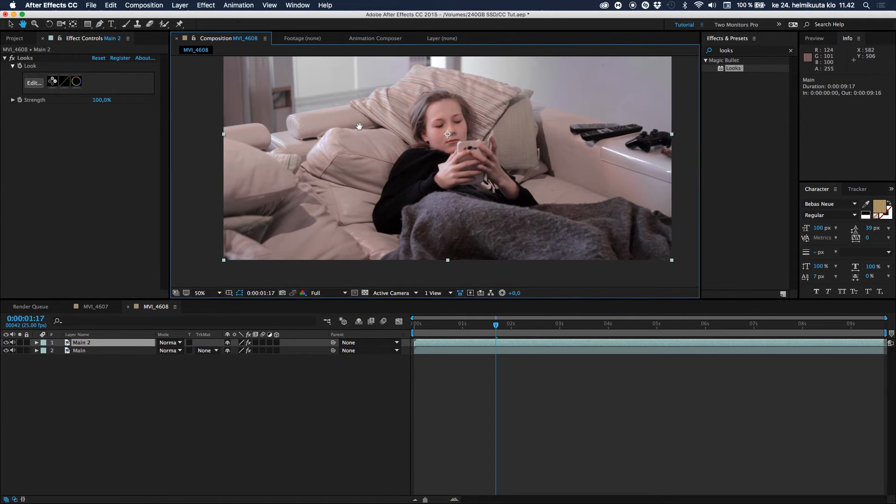
pyautogui.moveTo(347, 179); pyautogui.dragTo(394, 176)
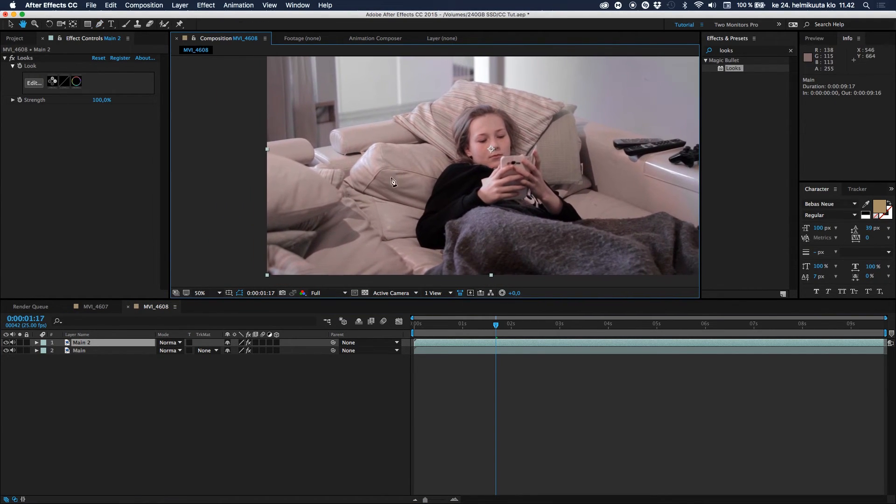
pyautogui.press('.')
pyautogui.press('.')
pyautogui.moveTo(296, 160); pyautogui.dragTo(600, 227)
pyautogui.moveTo(392, 210); pyautogui.dragTo(574, 234)
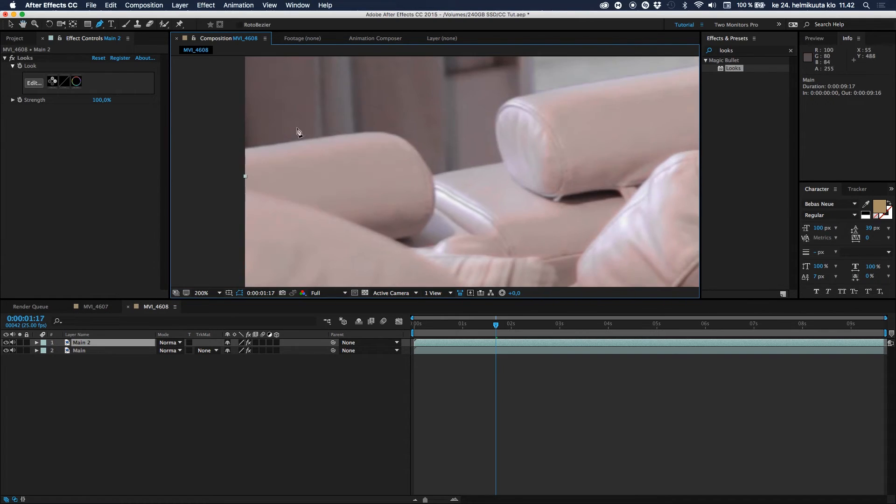
pyautogui.click(244, 150)
pyautogui.click(378, 131)
pyautogui.click(403, 136)
pyautogui.click(414, 148)
pyautogui.click(432, 173)
pyautogui.click(503, 161)
pyautogui.click(495, 132)
# - Continue the Main 2 mask along the upper edge of the striped pillow behind the girl
pyautogui.moveTo(621, 63); pyautogui.dragTo(301, 210)
pyautogui.click(290, 208)
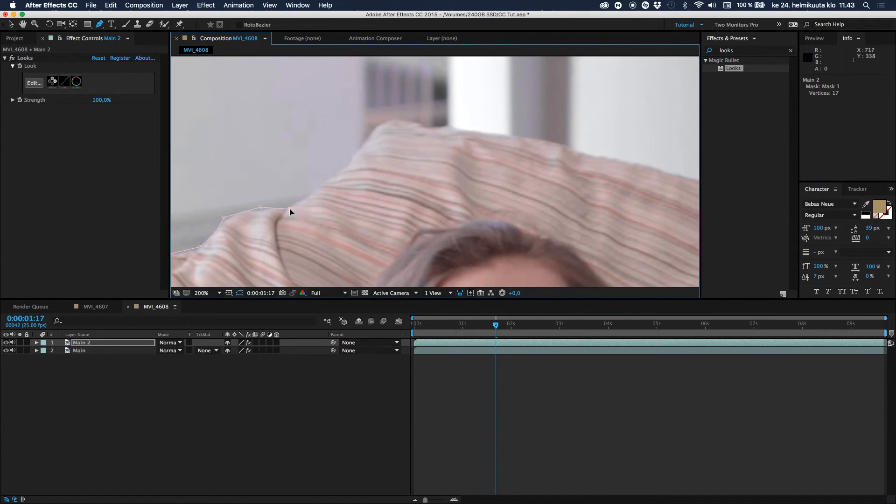
pyautogui.click(369, 128)
pyautogui.moveTo(386, 126); pyautogui.dragTo(231, 139)
pyautogui.click(306, 147)
pyautogui.click(563, 216)
pyautogui.click(608, 223)
# - Extend the mask from the pillow down the couch's back edge and around the remote controls
pyautogui.moveTo(657, 250); pyautogui.dragTo(272, 116)
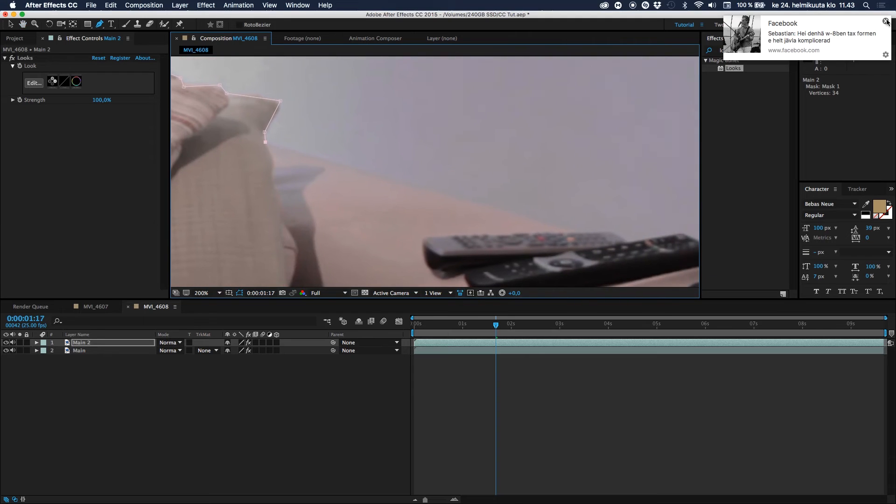
pyautogui.click(584, 235)
pyautogui.moveTo(585, 236); pyautogui.dragTo(353, 225)
pyautogui.click(376, 222)
pyautogui.click(396, 231)
pyautogui.click(450, 223)
pyautogui.click(485, 239)
pyautogui.click(476, 257)
# - Run the mask down along the side table, around outside the frame's lower edge, and close it at its starting point
pyautogui.moveTo(484, 262); pyautogui.dragTo(474, 93)
pyautogui.click(351, 154)
pyautogui.click(449, 192)
pyautogui.scroll(-2, 455, 194)
pyautogui.click(490, 217)
pyautogui.moveTo(457, 275); pyautogui.dragTo(636, 275)
pyautogui.click(331, 277)
pyautogui.click(350, 149)
pyautogui.moveTo(470, 171); pyautogui.dragTo(296, 180)
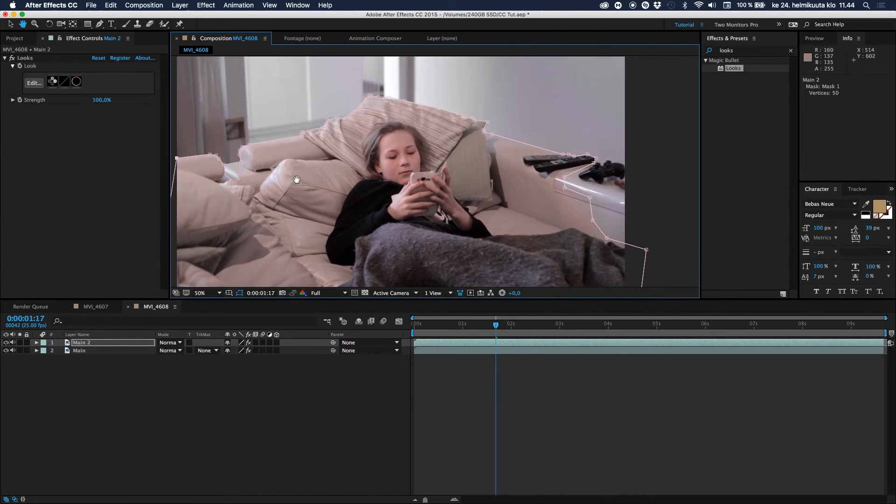
pyautogui.scroll(-2, 402, 217)
# - Check the masked cutout on Main 2 by temporarily hiding the Main layer beneath it
pyautogui.click(244, 400)
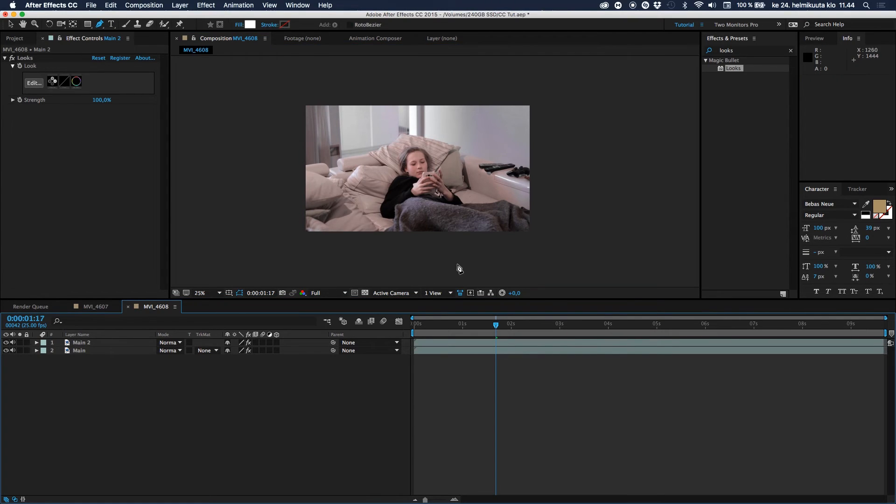
pyautogui.click(112, 343)
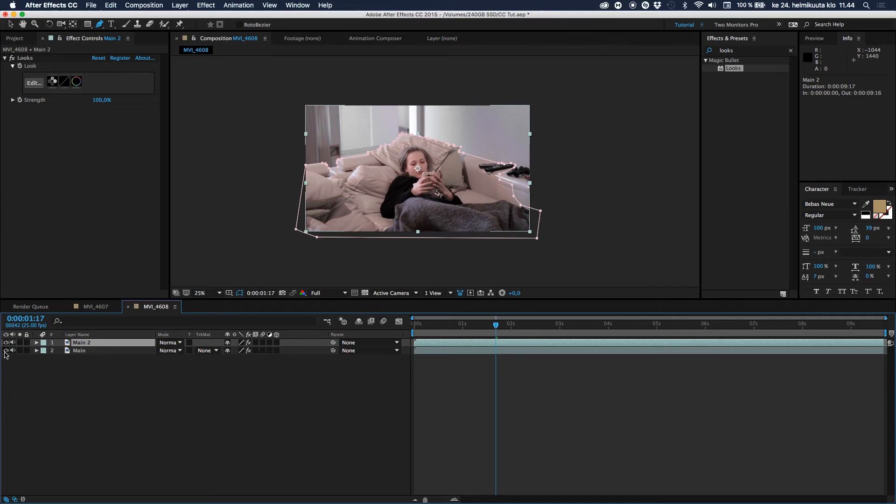
pyautogui.click(6, 351)
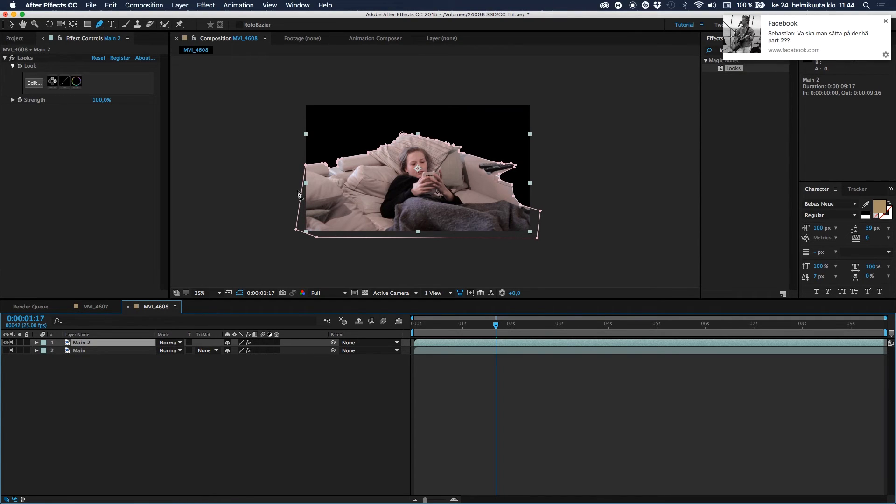
pyautogui.hscroll(-3, 809, 34)
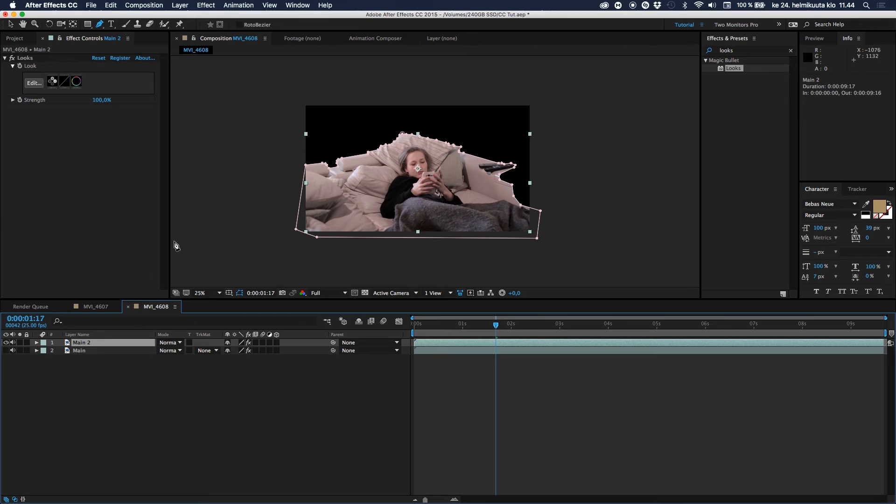
pyautogui.click(5, 351)
# - Set the feather of the couch mask on Main 2 to 15 pixels
pyautogui.press('f')
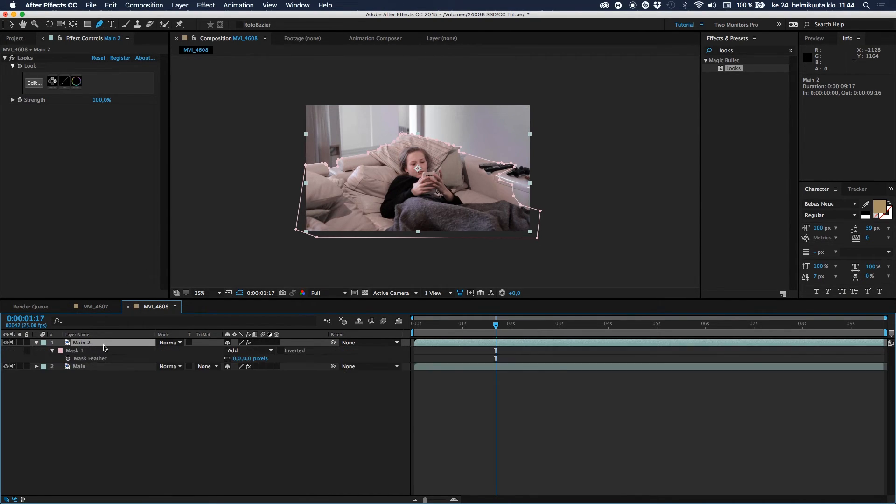
pyautogui.click(239, 359)
pyautogui.write('15')
pyautogui.press('Return')
pyautogui.click(204, 402)
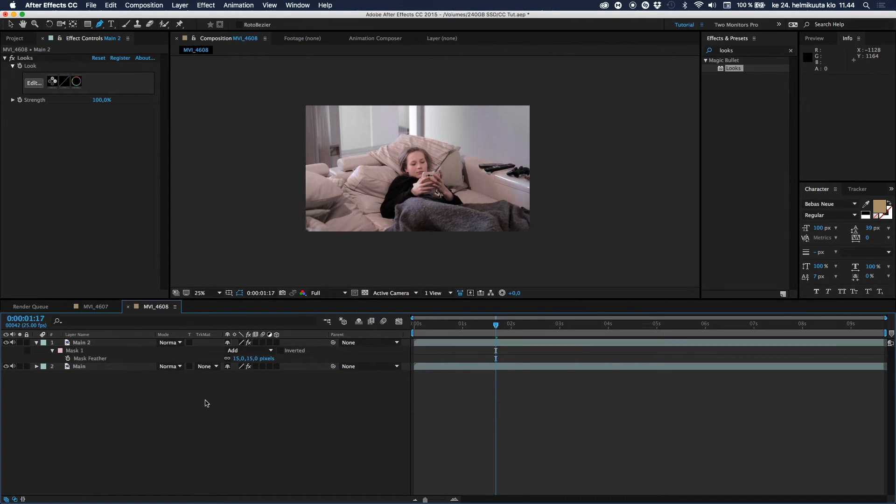
# - Edit the masked layer's look, adding the Warm/Cool tool to the Subject stage with Warm/Cool set to +0.360
pyautogui.click(80, 334)
pyautogui.click(89, 345)
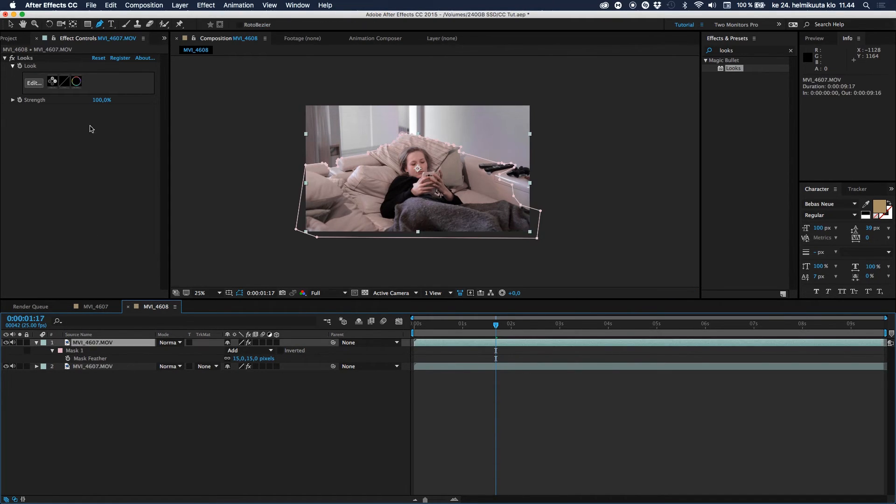
pyautogui.click(35, 85)
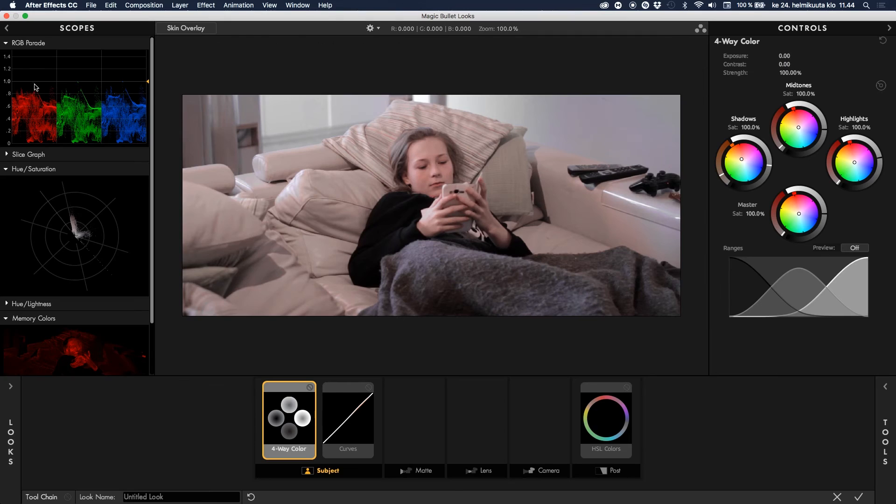
pyautogui.moveTo(885, 422)
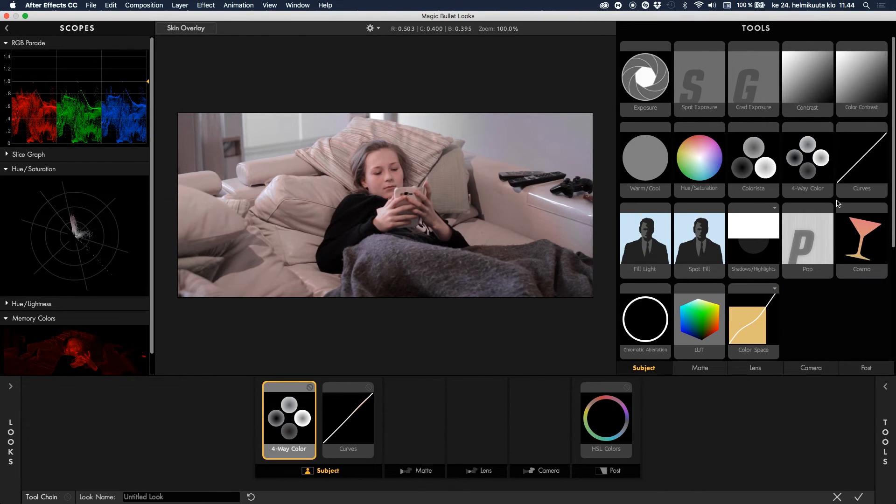
pyautogui.doubleClick(646, 159)
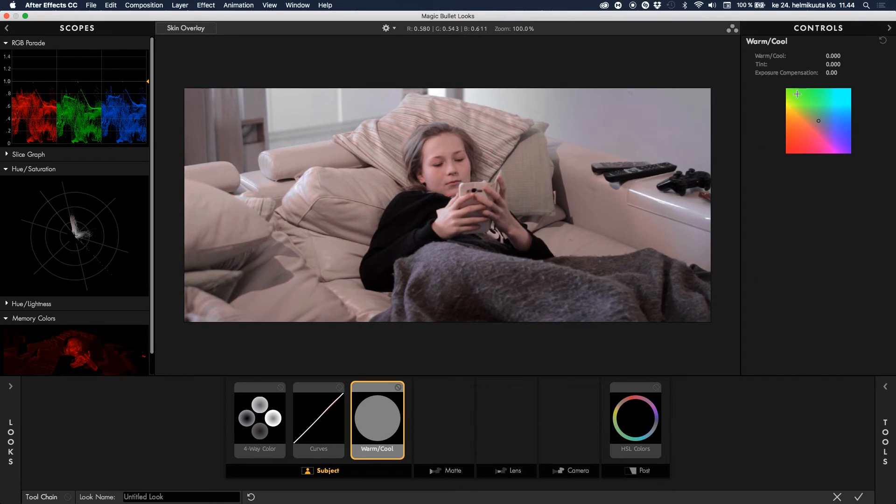
pyautogui.moveTo(831, 58); pyautogui.dragTo(858, 58)
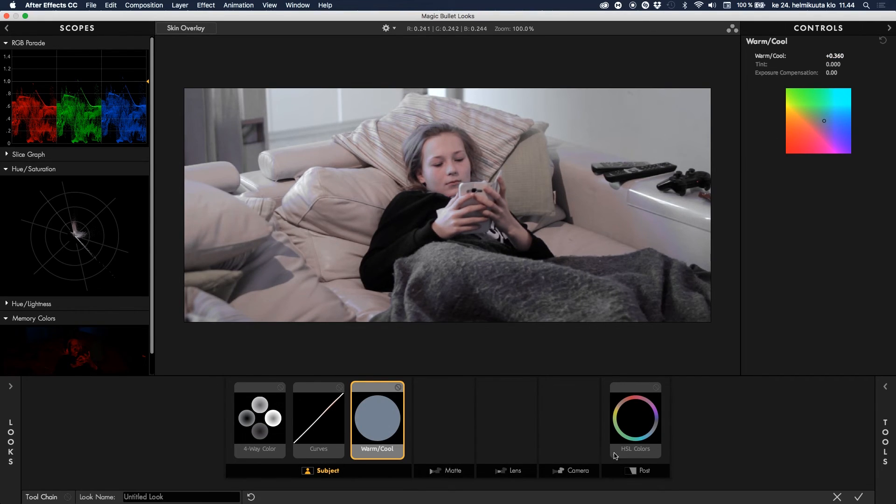
# - Set the red in HSL Colors to hue +8.3% and saturation -23.0%, and apply the look
pyautogui.click(644, 439)
pyautogui.moveTo(816, 72); pyautogui.dragTo(815, 81)
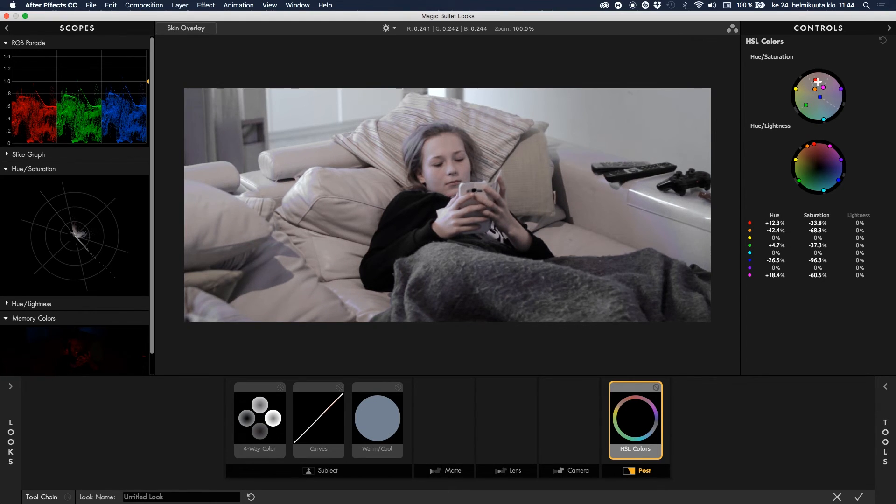
pyautogui.moveTo(816, 80); pyautogui.dragTo(815, 78)
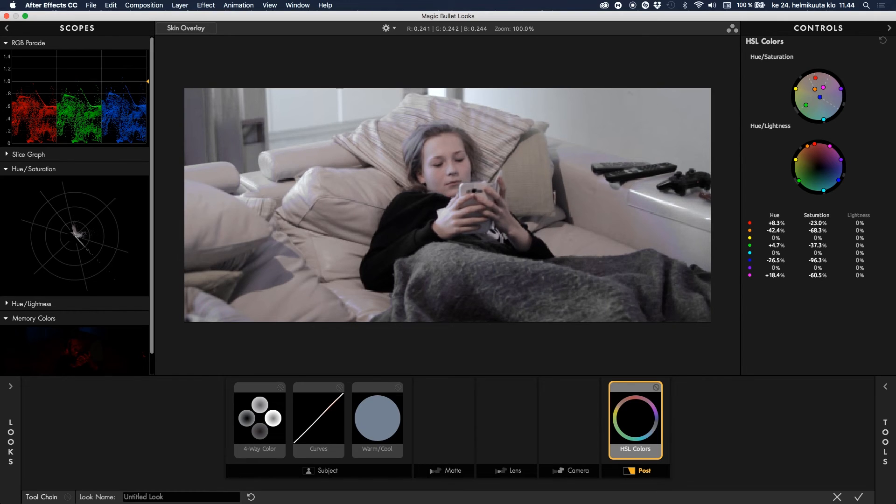
pyautogui.click(863, 498)
# - Examine the corrected skin, couch and mask edges in the composition, both close up and in full
pyautogui.click(324, 464)
pyautogui.scroll(-1, 474, 230)
pyautogui.scroll(3, 474, 229)
pyautogui.scroll(-1, 474, 230)
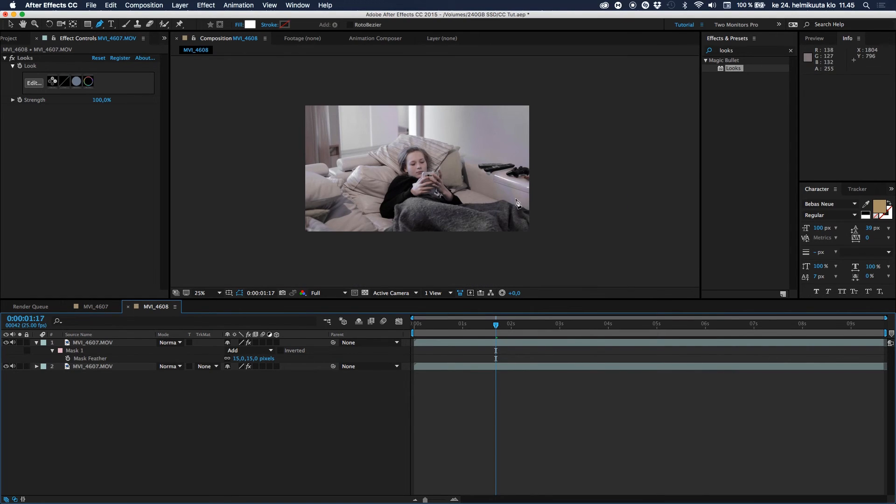
pyautogui.scroll(5, 502, 204)
pyautogui.scroll(-6, 502, 204)
pyautogui.press('/')
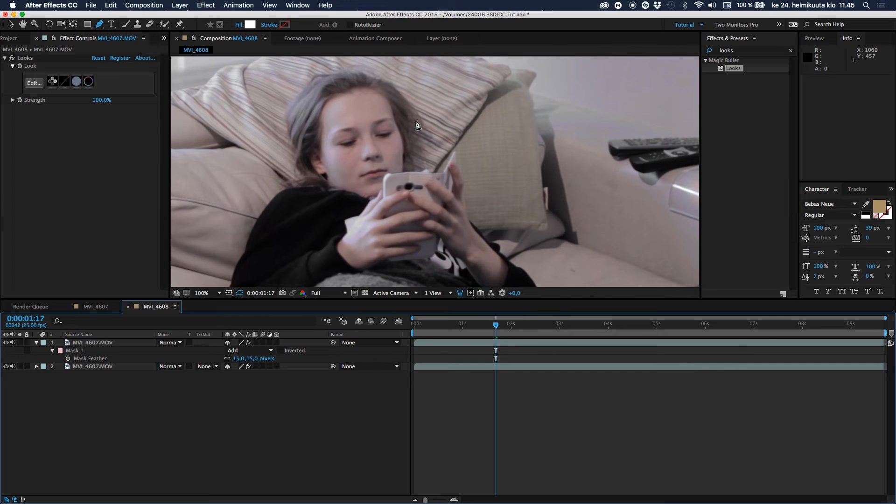
pyautogui.scroll(-2, 417, 124)
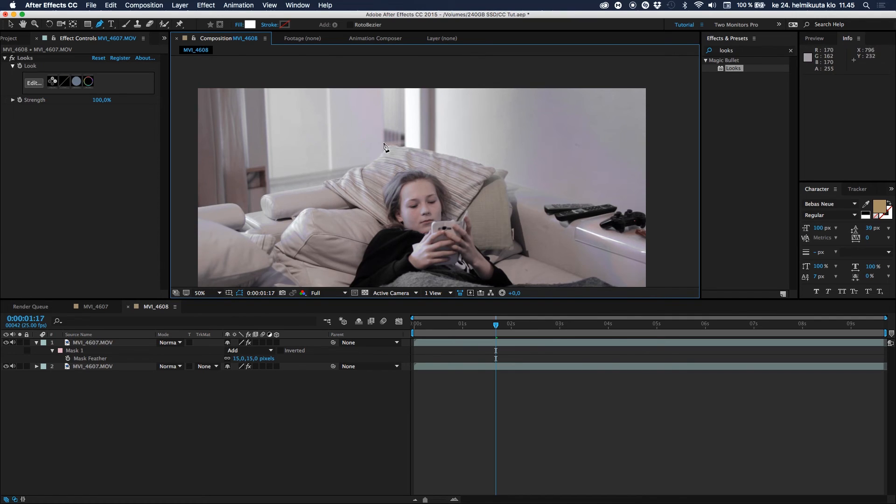
pyautogui.scroll(-3, 382, 134)
pyautogui.scroll(2, 383, 133)
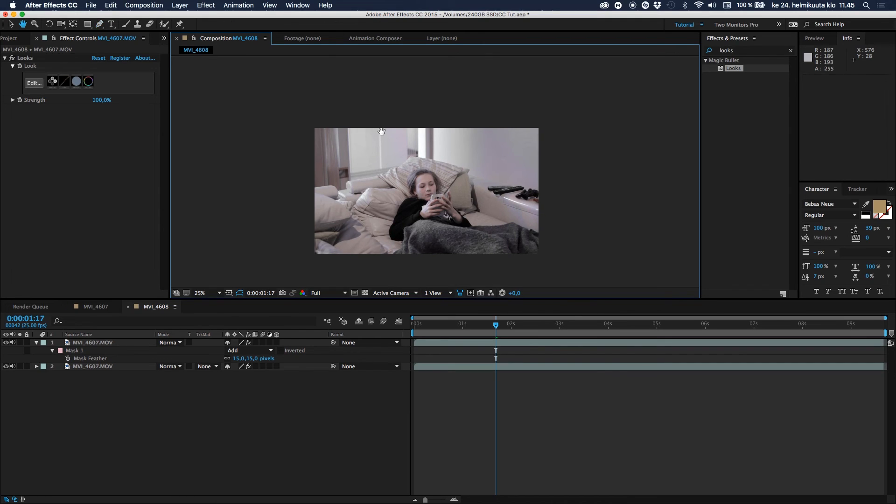
pyautogui.moveTo(383, 132); pyautogui.dragTo(363, 100)
pyautogui.scroll(2, 434, 154)
pyautogui.scroll(-2, 434, 154)
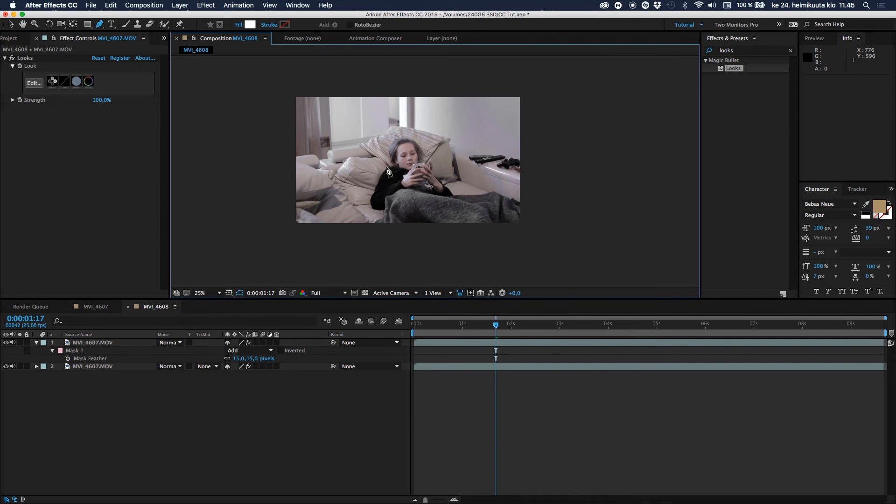
pyautogui.moveTo(386, 167); pyautogui.dragTo(386, 179)
pyautogui.press('g')
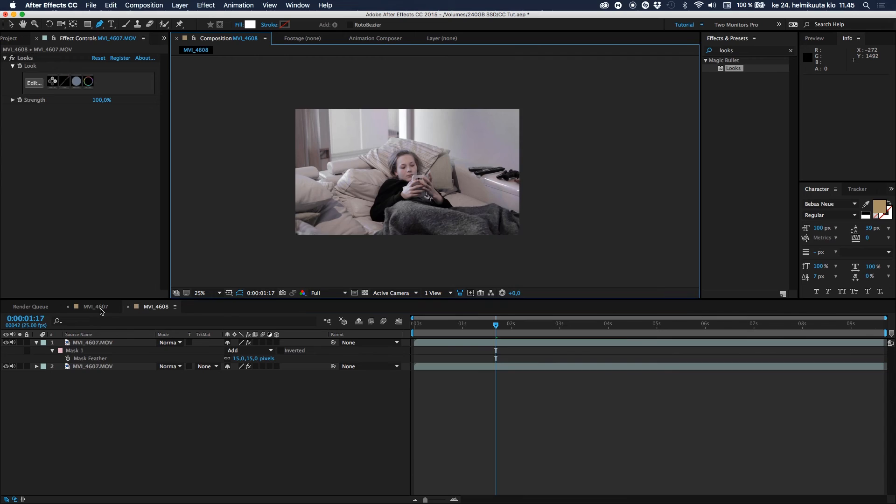
# - Copy the adjustment layer from the MVI_4607 composition into MVI_4608 above the footage layers and turn on its visibility
pyautogui.click(96, 307)
pyautogui.click(81, 352)
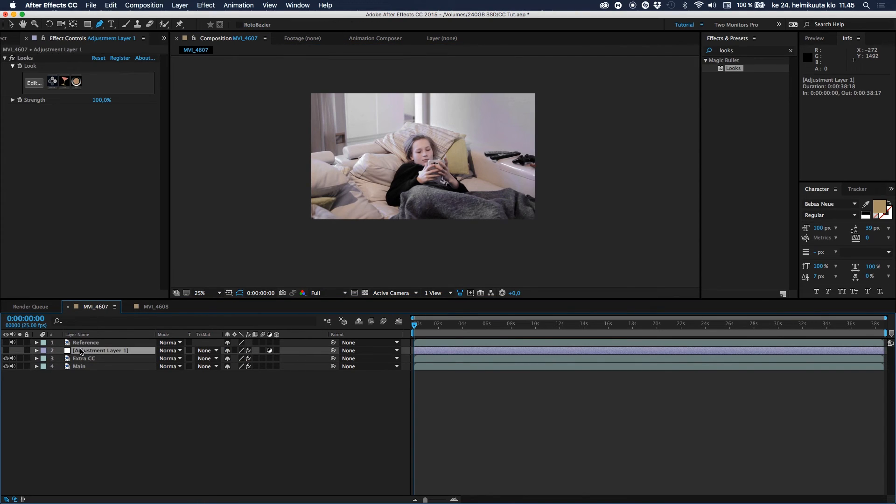
pyautogui.click(156, 308)
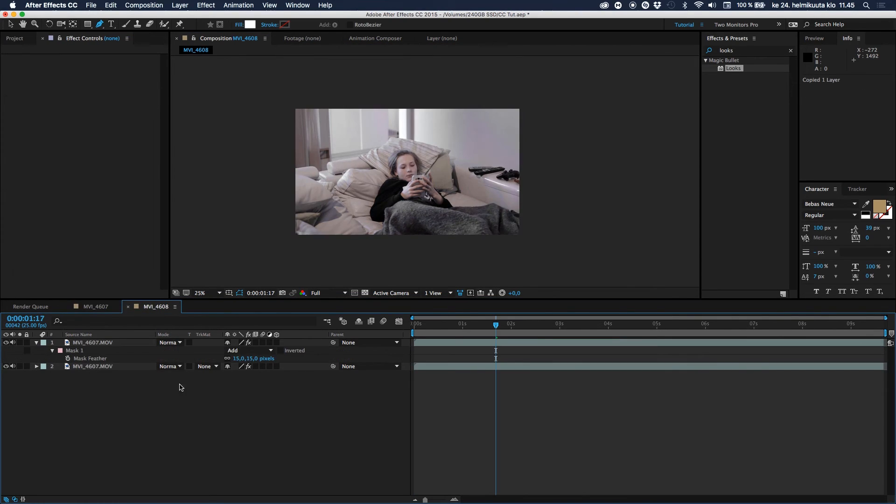
pyautogui.press('super+v')
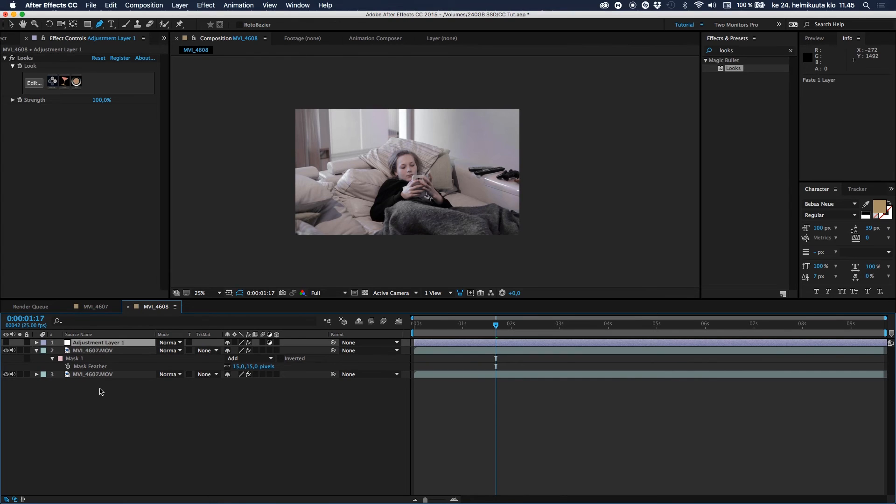
pyautogui.click(6, 342)
pyautogui.click(75, 434)
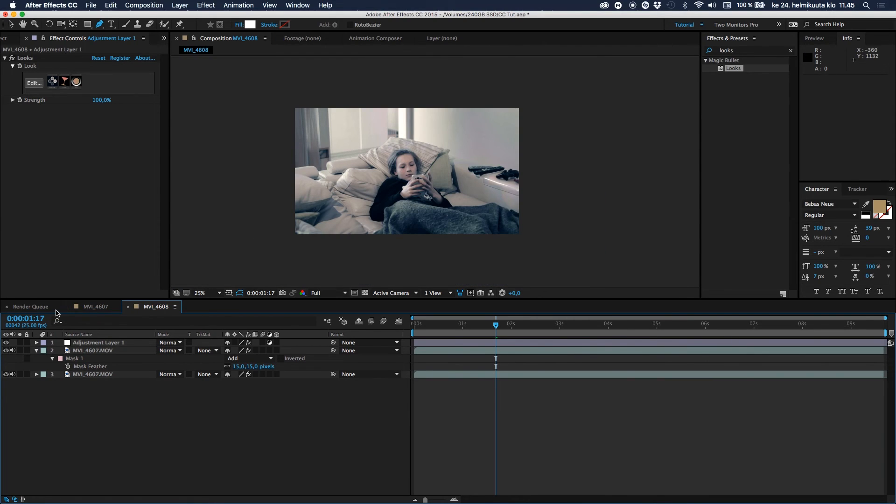
# - Compare the adjustment layer's grade on the uncorrected footage by temporarily hiding the masked layer and disabling the base layer's Looks effect, and restore both
pyautogui.click(6, 351)
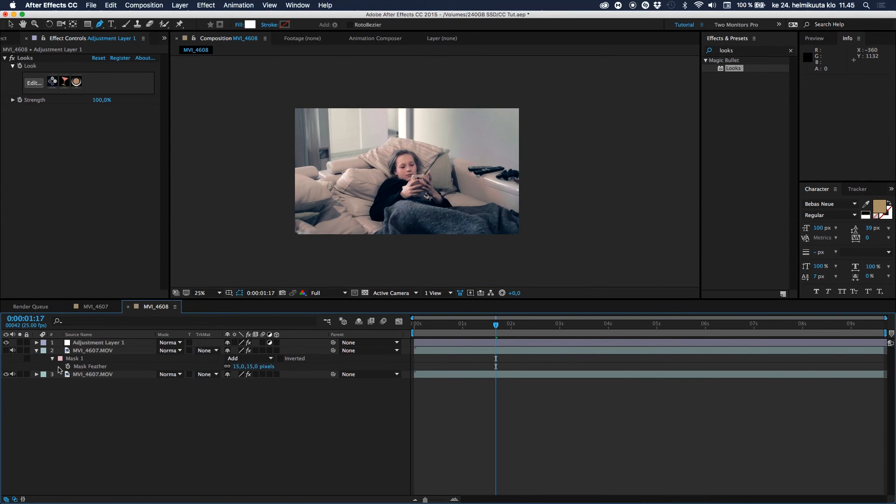
pyautogui.click(84, 374)
pyautogui.click(12, 58)
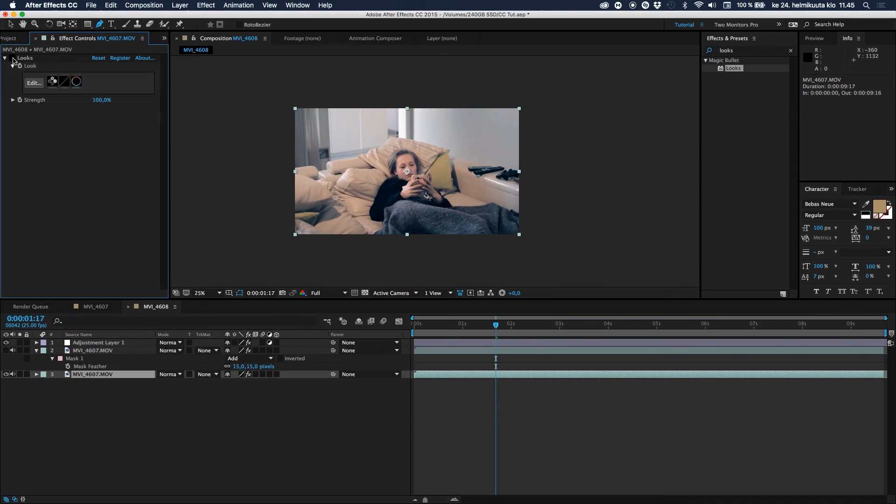
pyautogui.click(107, 464)
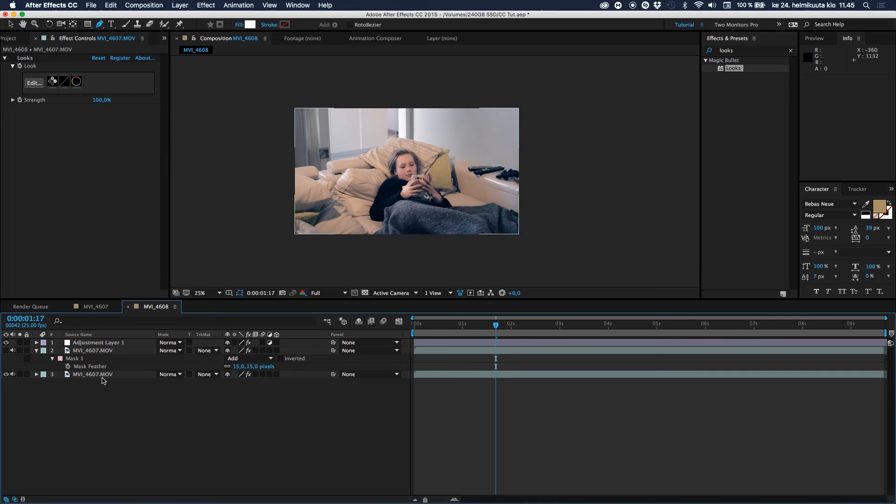
pyautogui.click(102, 378)
pyautogui.click(12, 57)
pyautogui.click(6, 350)
pyautogui.click(66, 444)
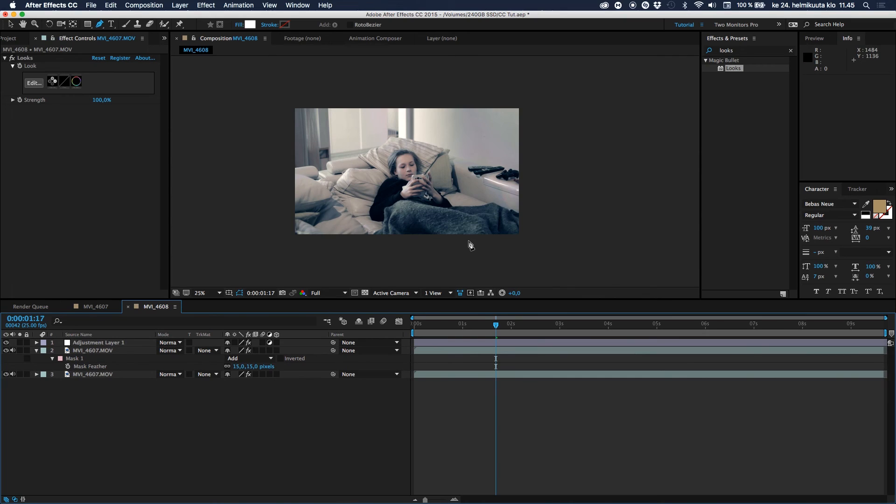
# - Reduce the opacity of the adjustment layer to 65% in the MVI_4608 composition
pyautogui.click(100, 343)
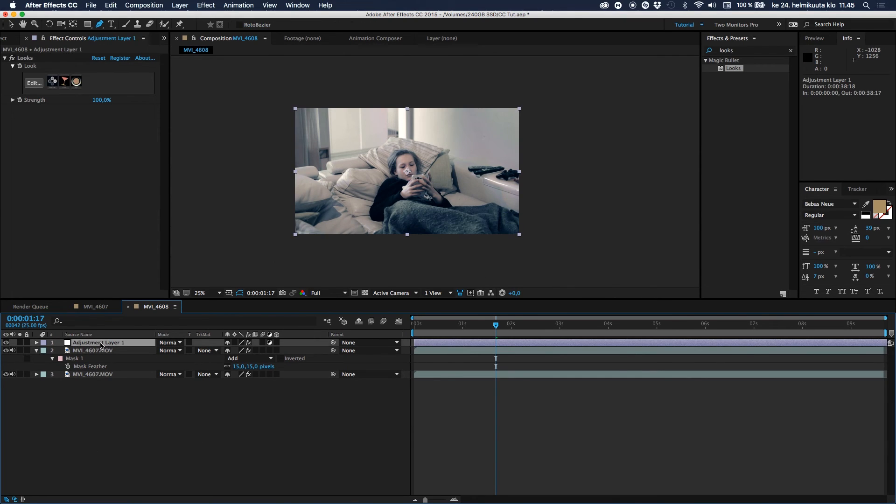
pyautogui.press('t')
pyautogui.moveTo(232, 352); pyautogui.dragTo(215, 355)
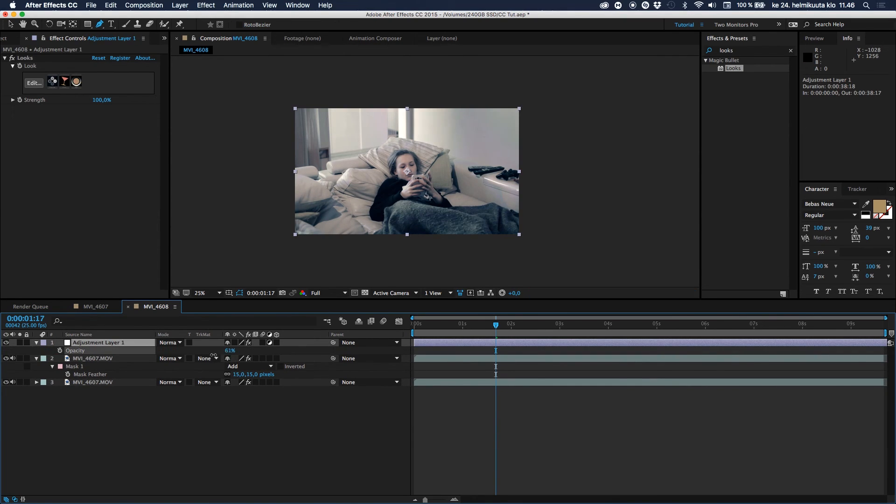
pyautogui.click(226, 415)
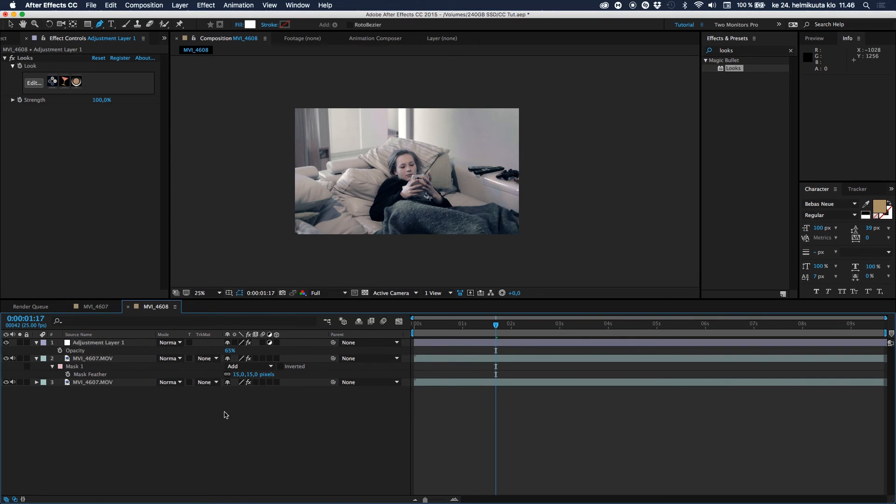